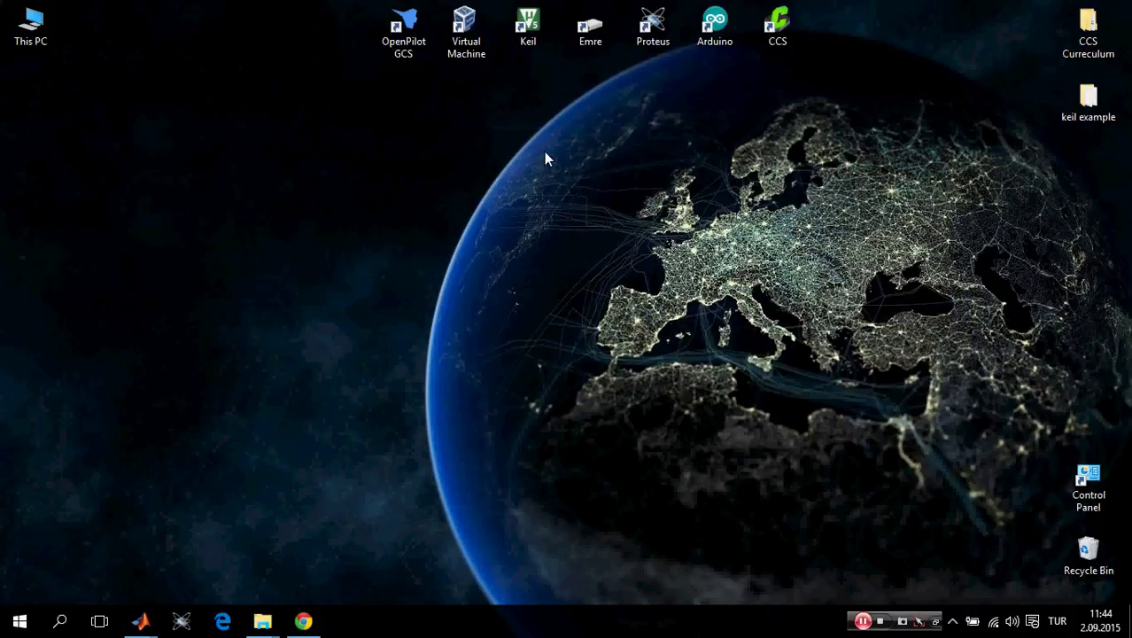
Step: Open Keil µVision and close the project that is currently loaded
click(535, 35)
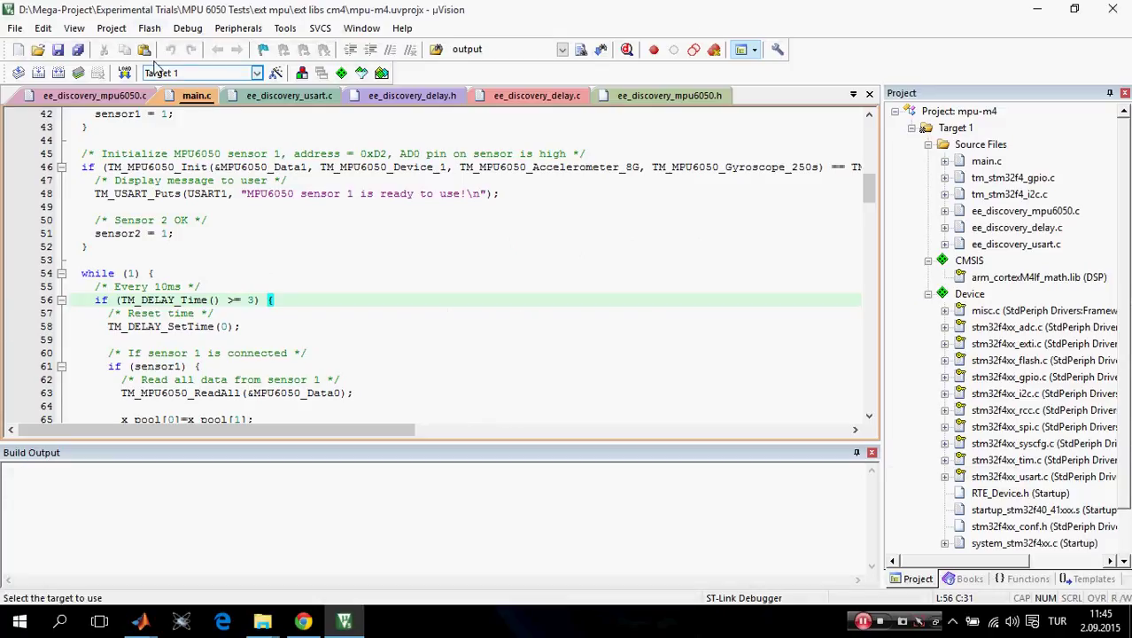
click(110, 27)
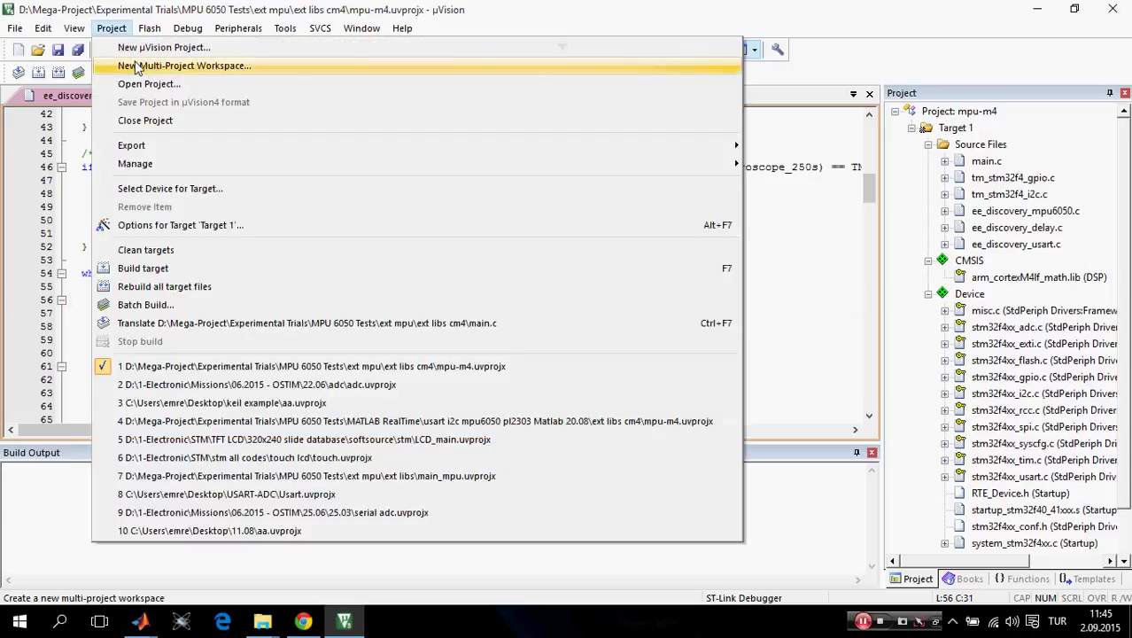
click(155, 120)
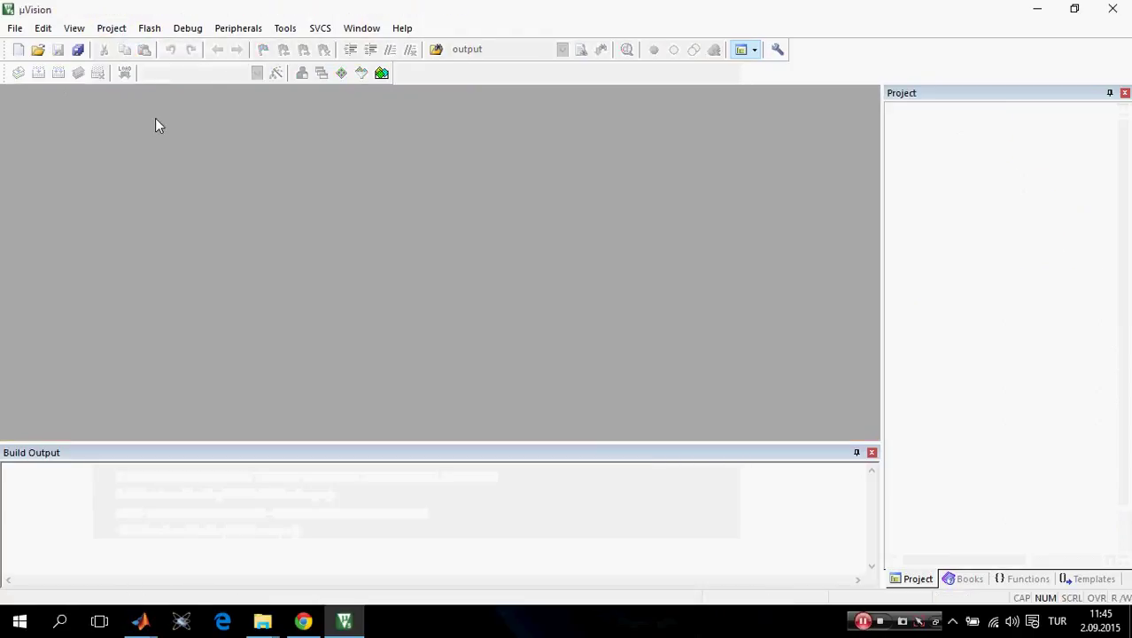
Step: Start a new µVision project and create and enter a folder named adc_example inside the keil example folder
click(110, 28)
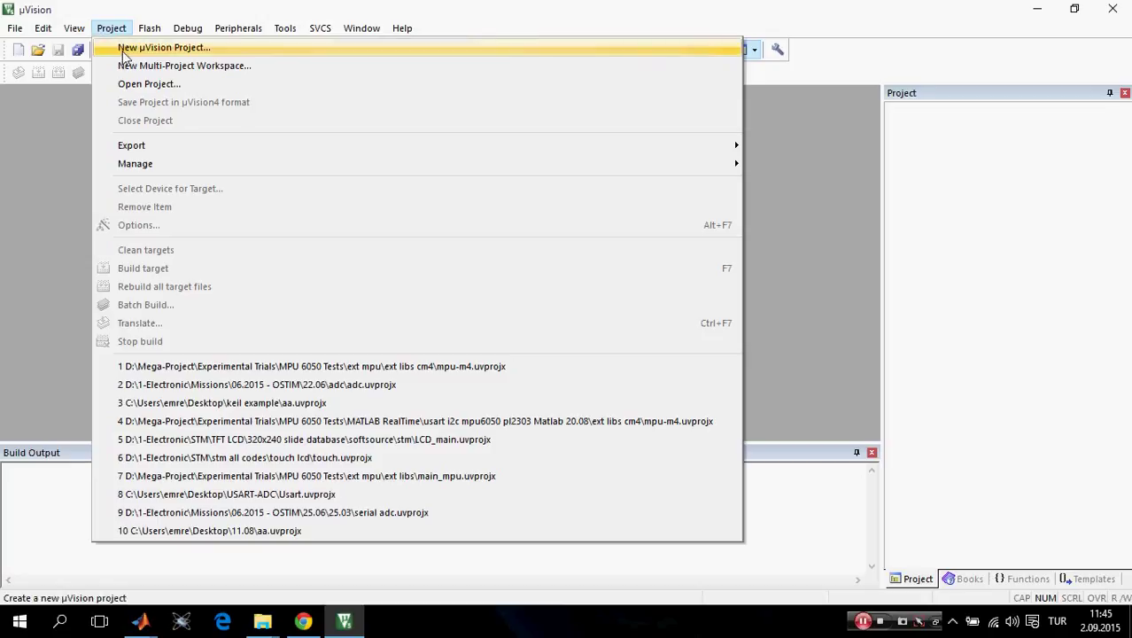
click(146, 46)
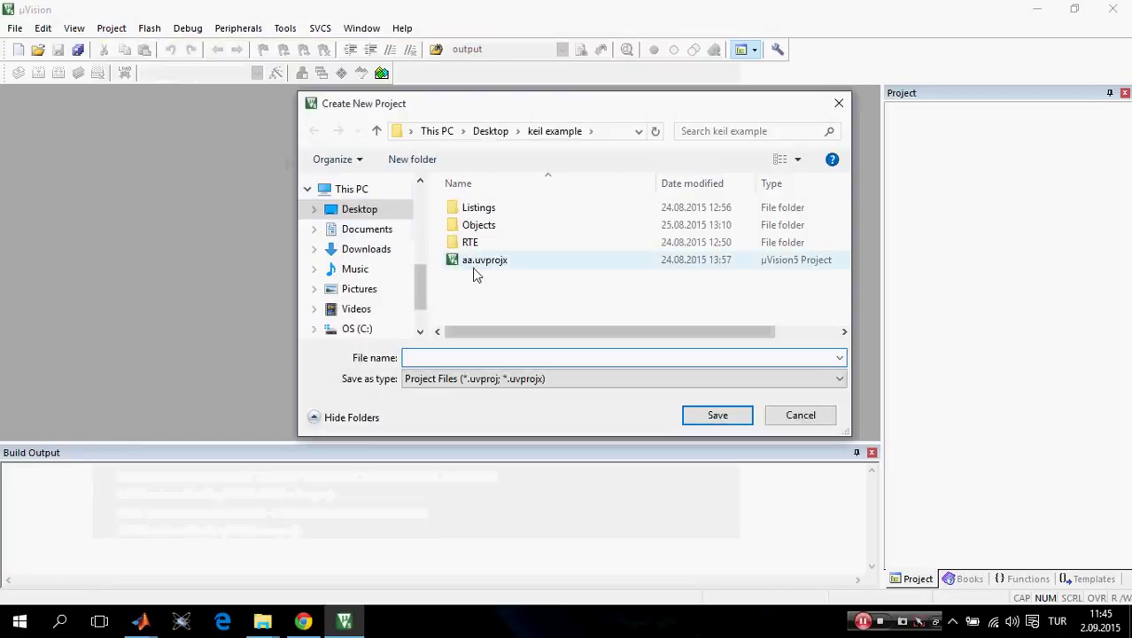
right_click(494, 277)
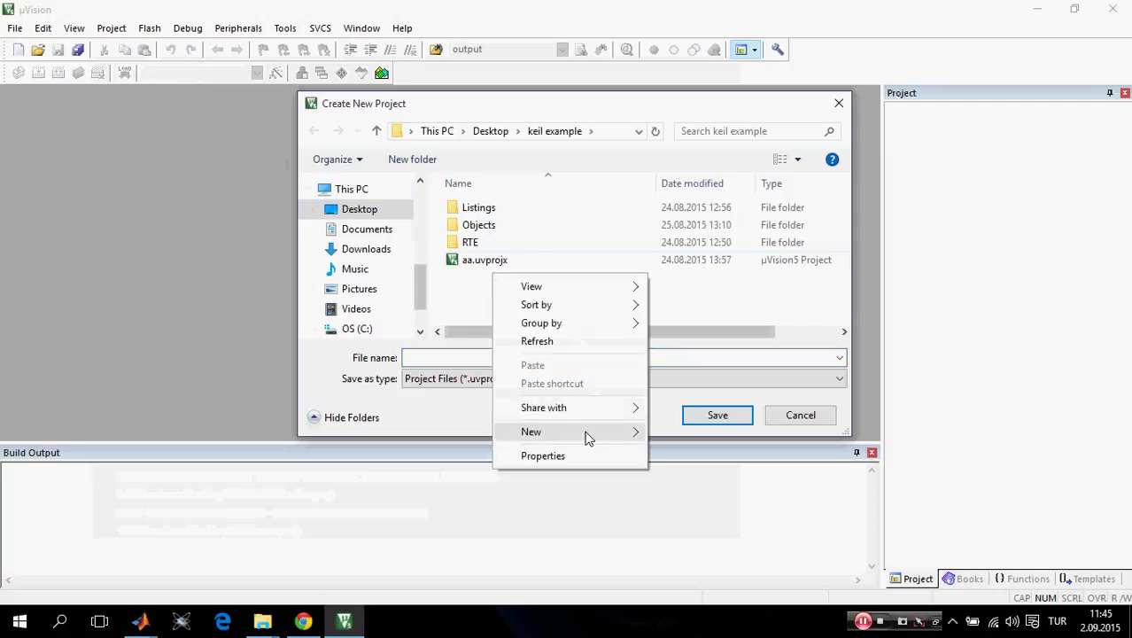
mouse_move(629, 434)
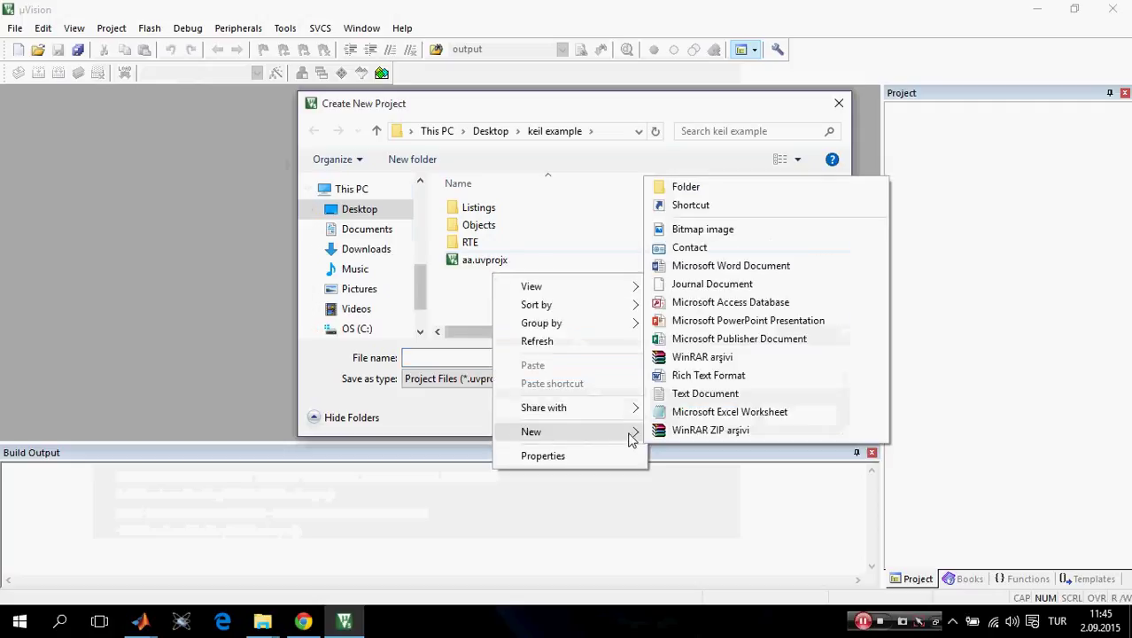
click(673, 187)
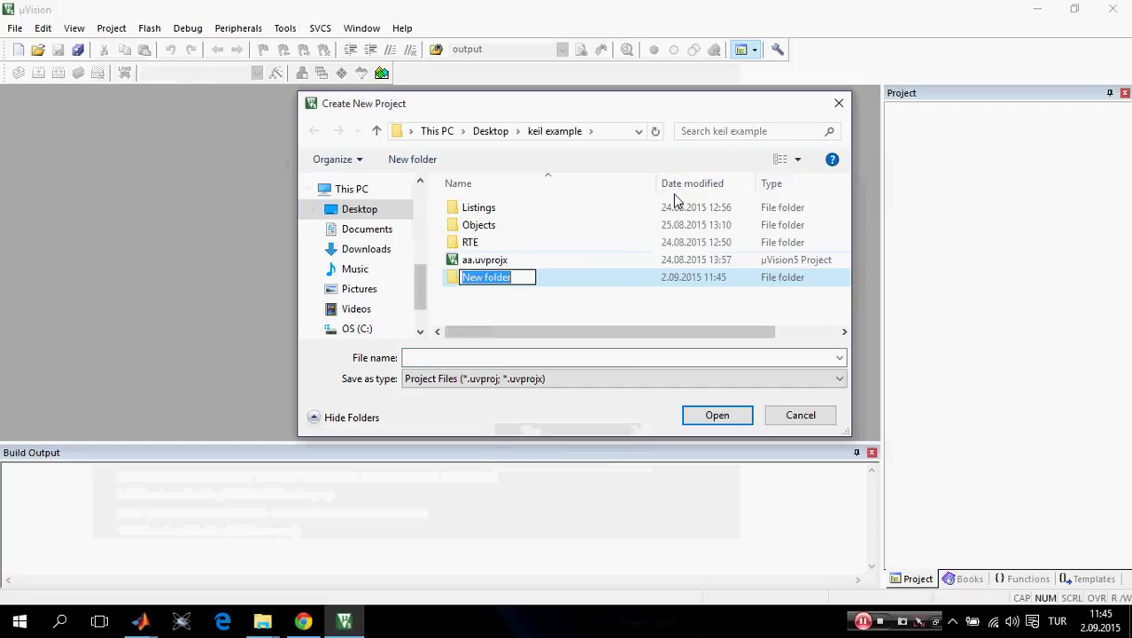
text(adc_example)
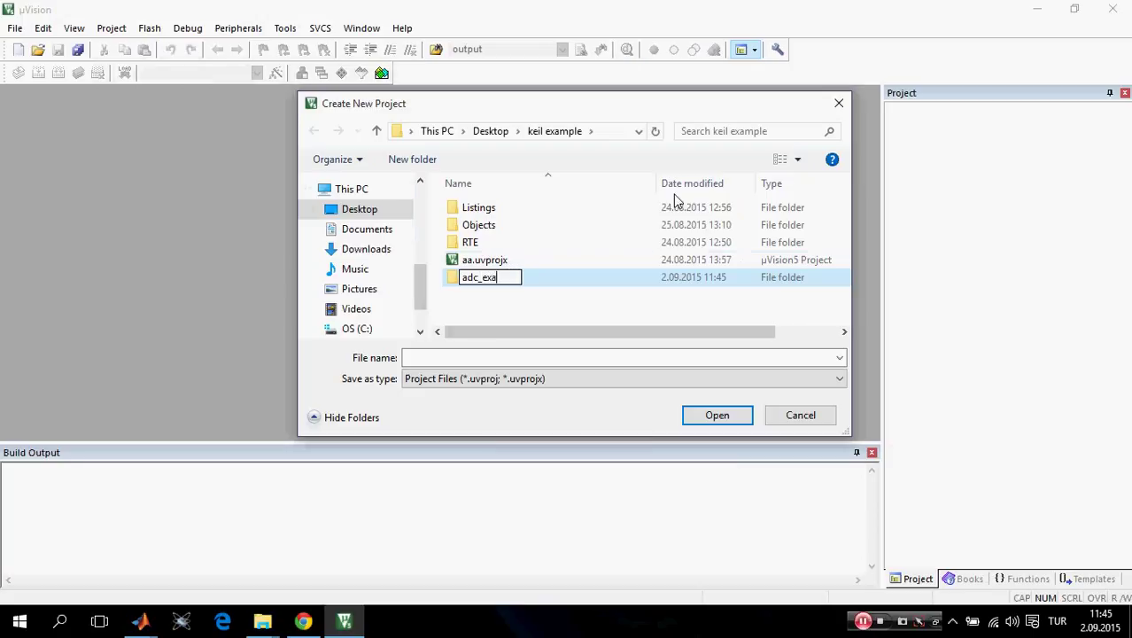
click(479, 299)
double_click(464, 280)
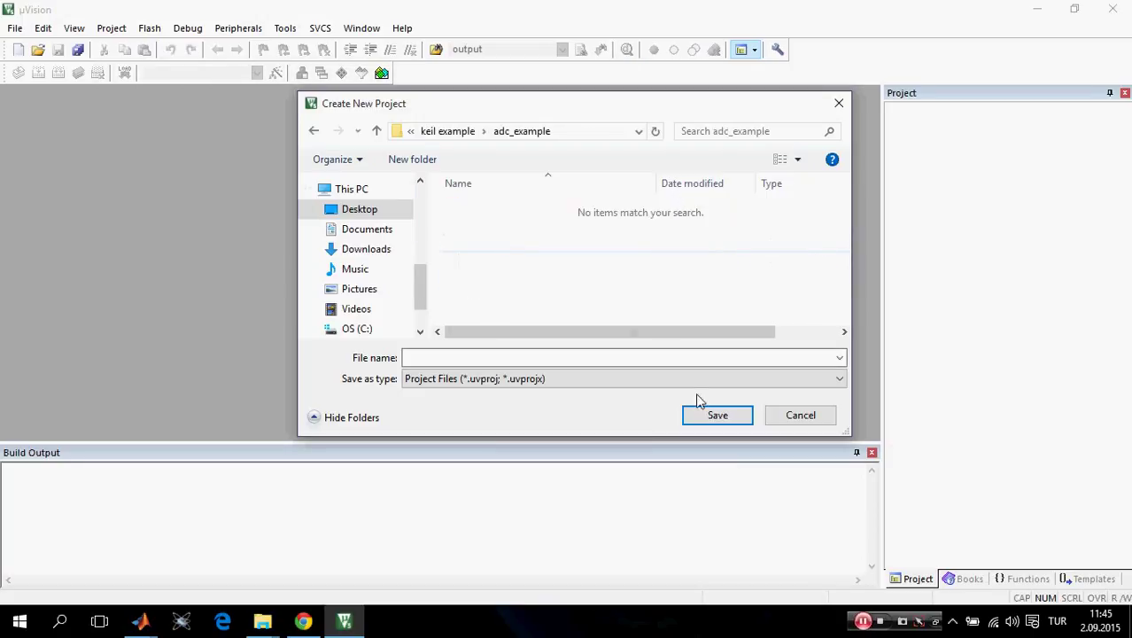
Step: Save the new project as adc in the adc_example folder
click(496, 356)
text(adc)
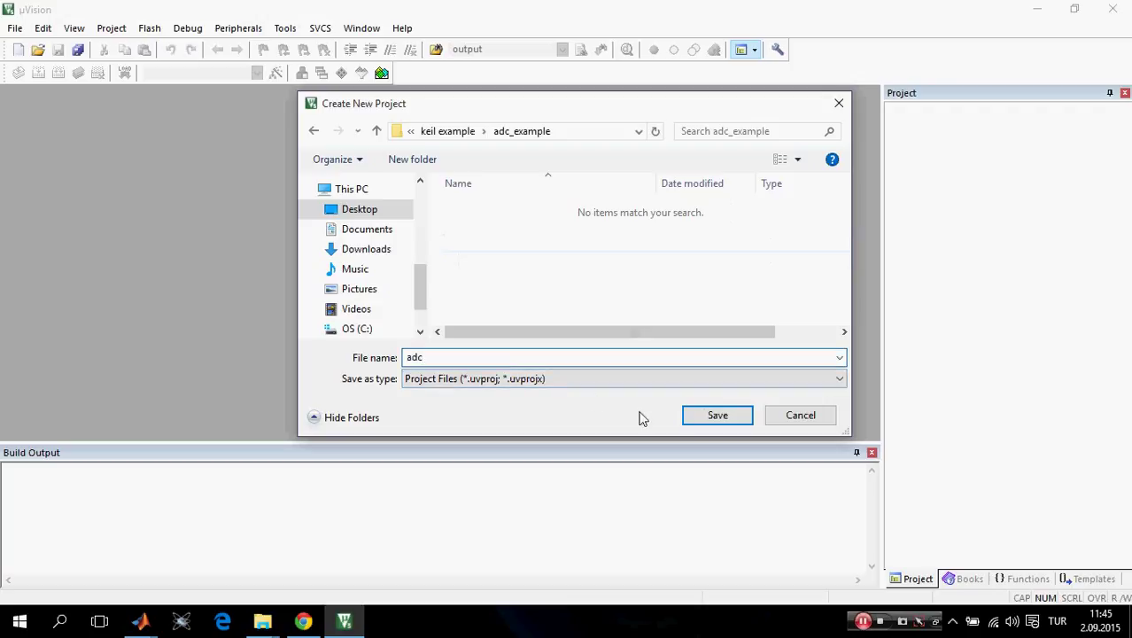
click(713, 416)
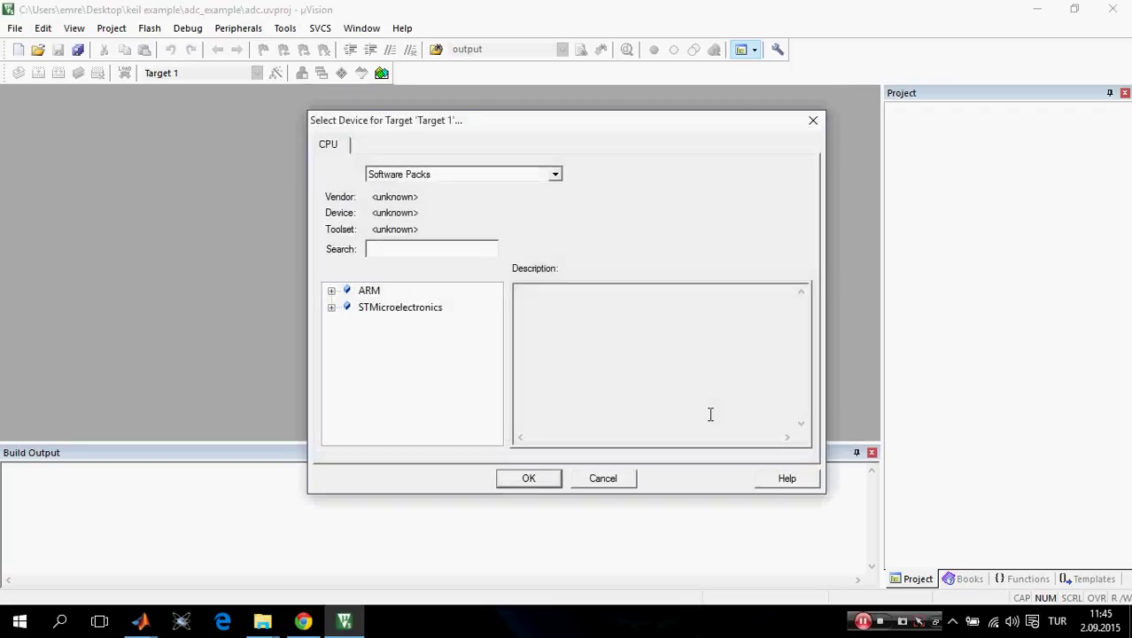
Step: Choose the STMicroelectronics STM32F407VG from the STM32F4 Series as the target device
click(332, 308)
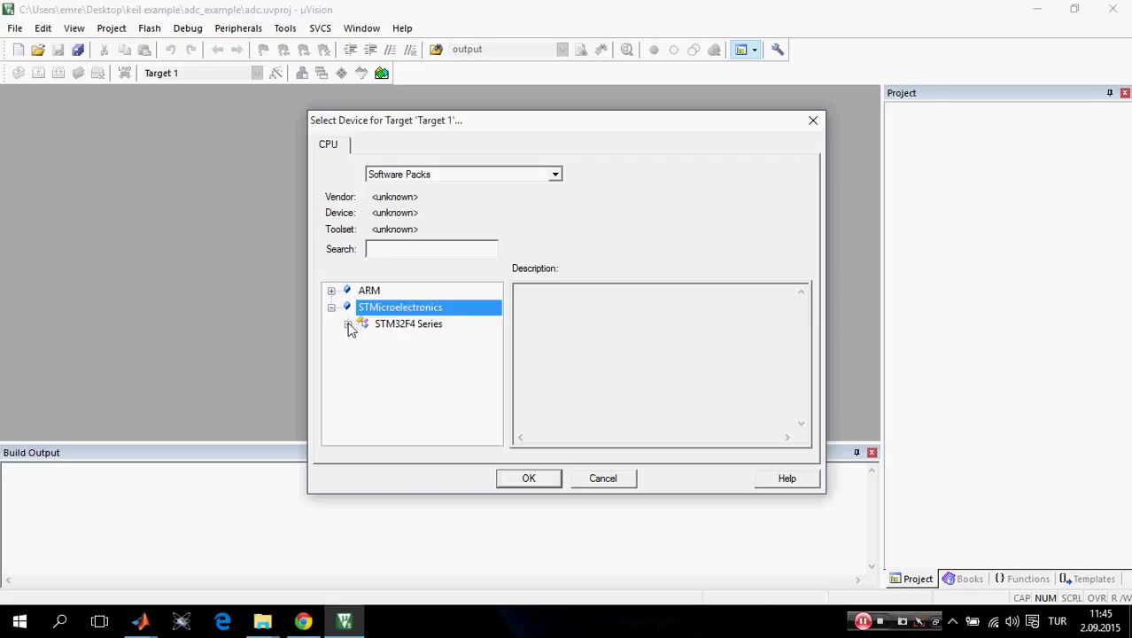
click(348, 325)
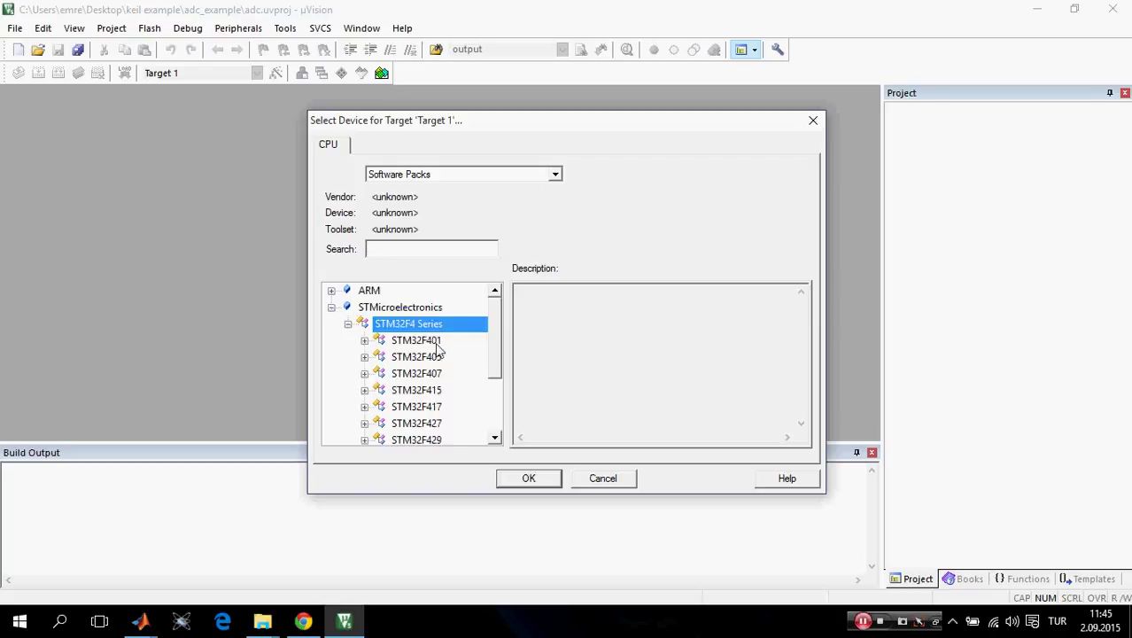
click(365, 374)
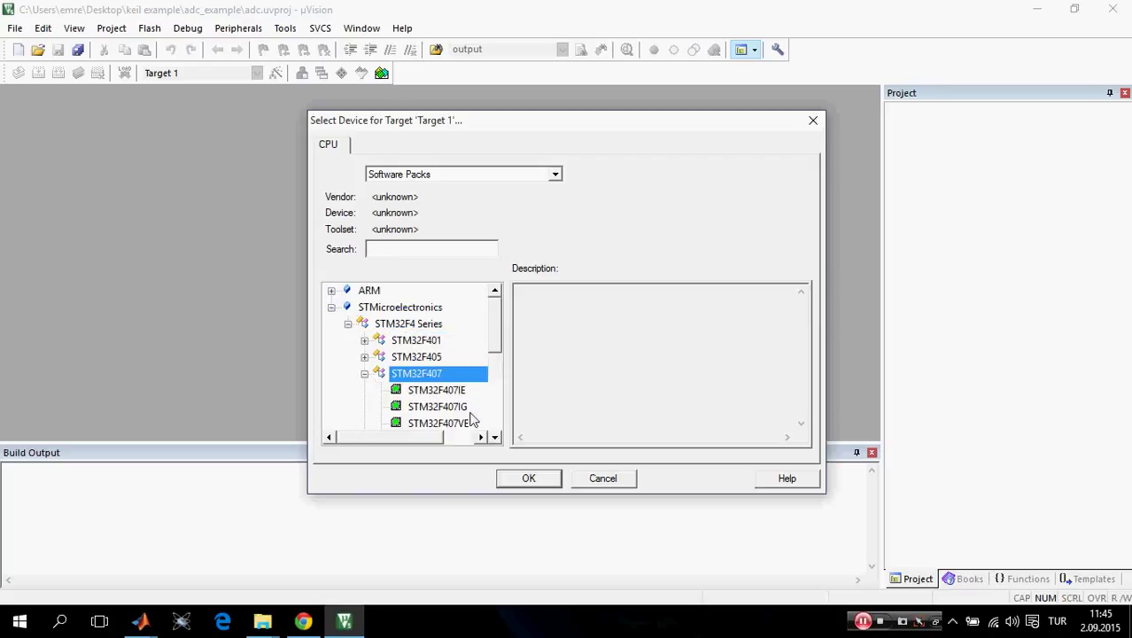
click(495, 436)
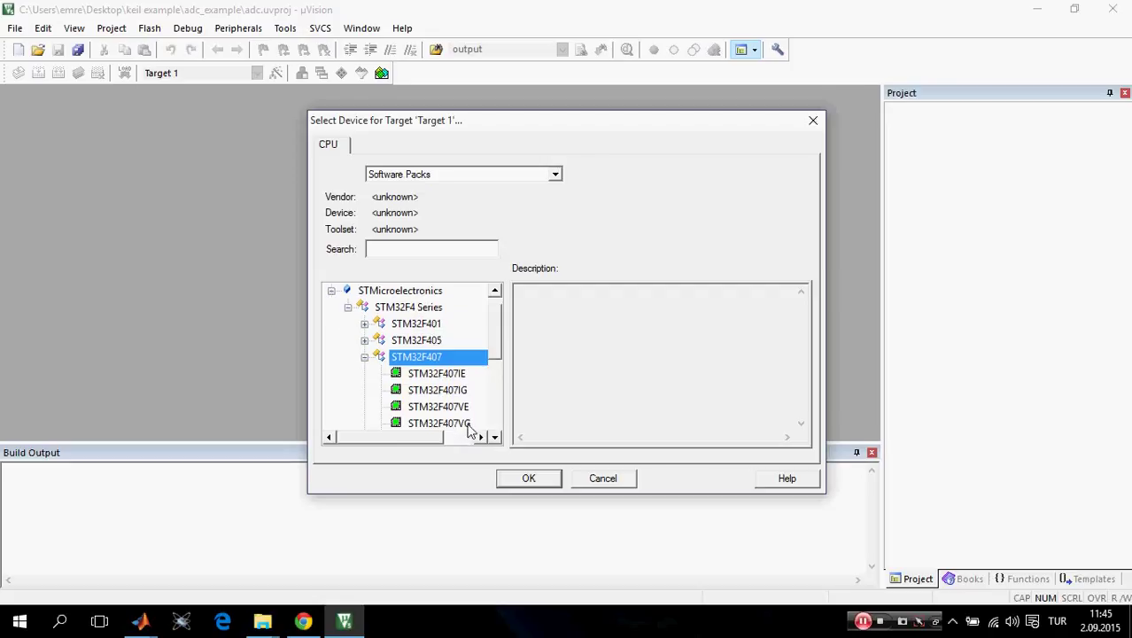
click(467, 424)
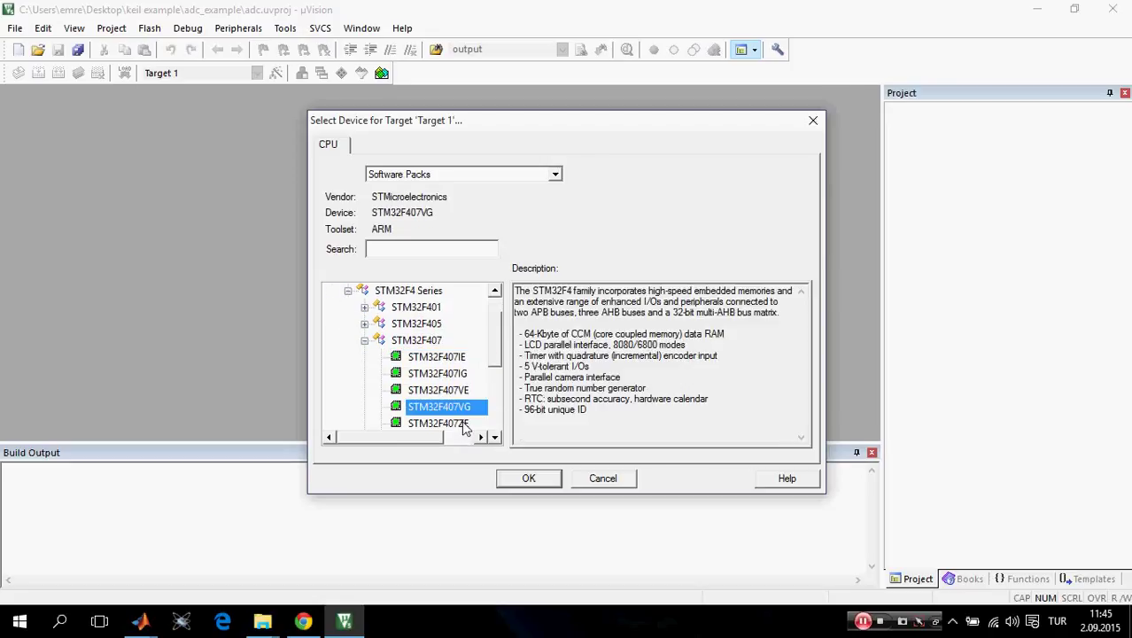
click(527, 478)
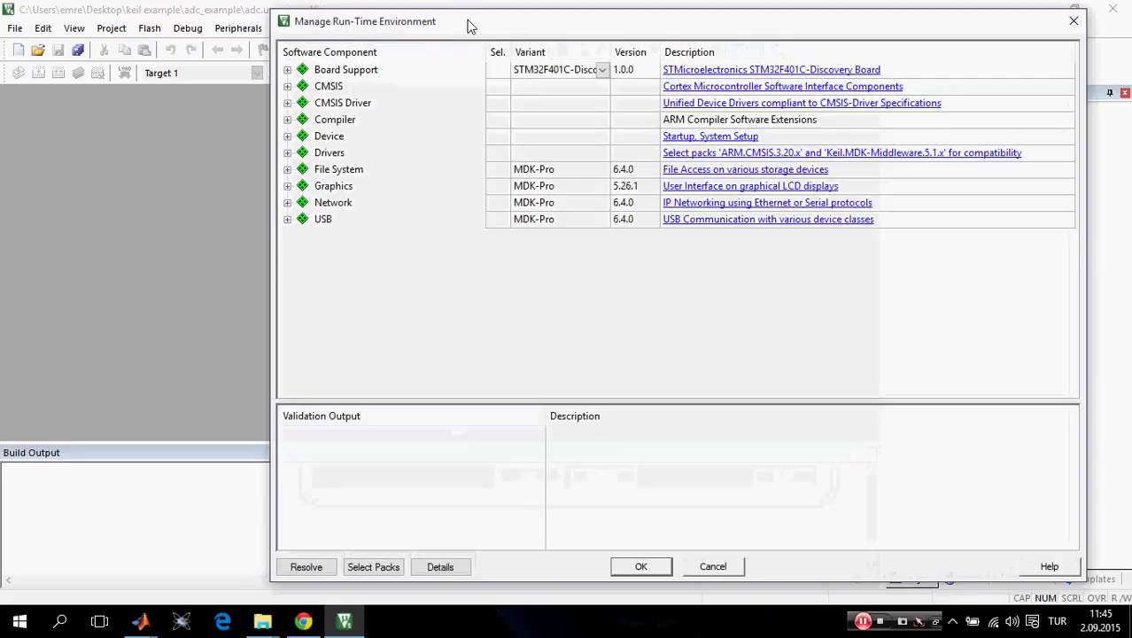
Step: Include the CMSIS CORE and DSP components and the Device Startup component in the run-time environment
drag(468, 25, 450, 110)
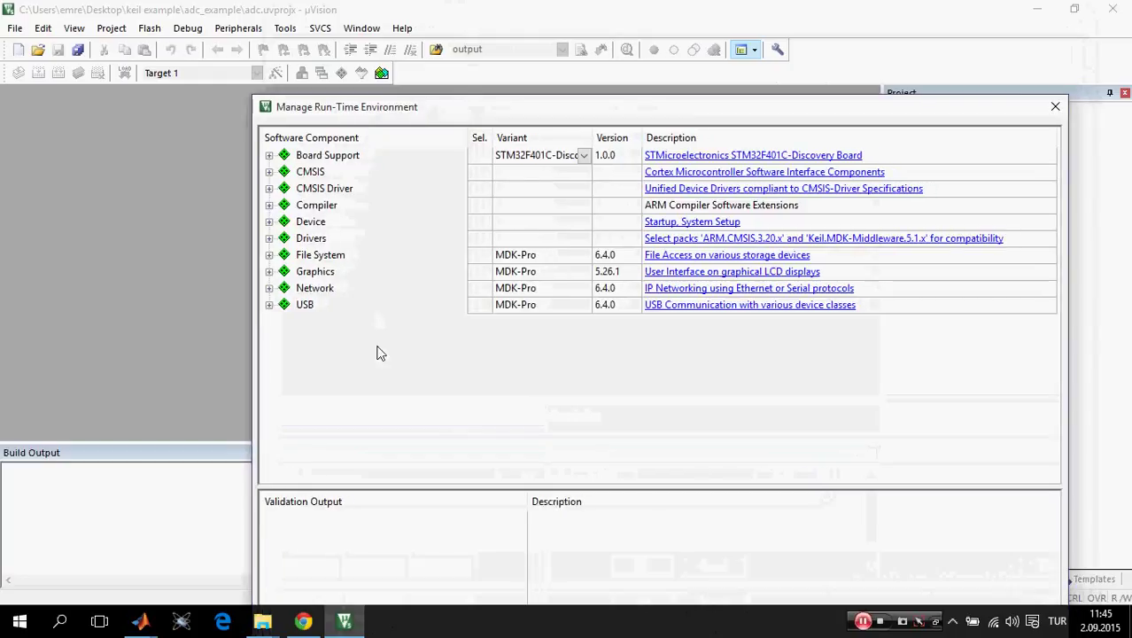
click(274, 171)
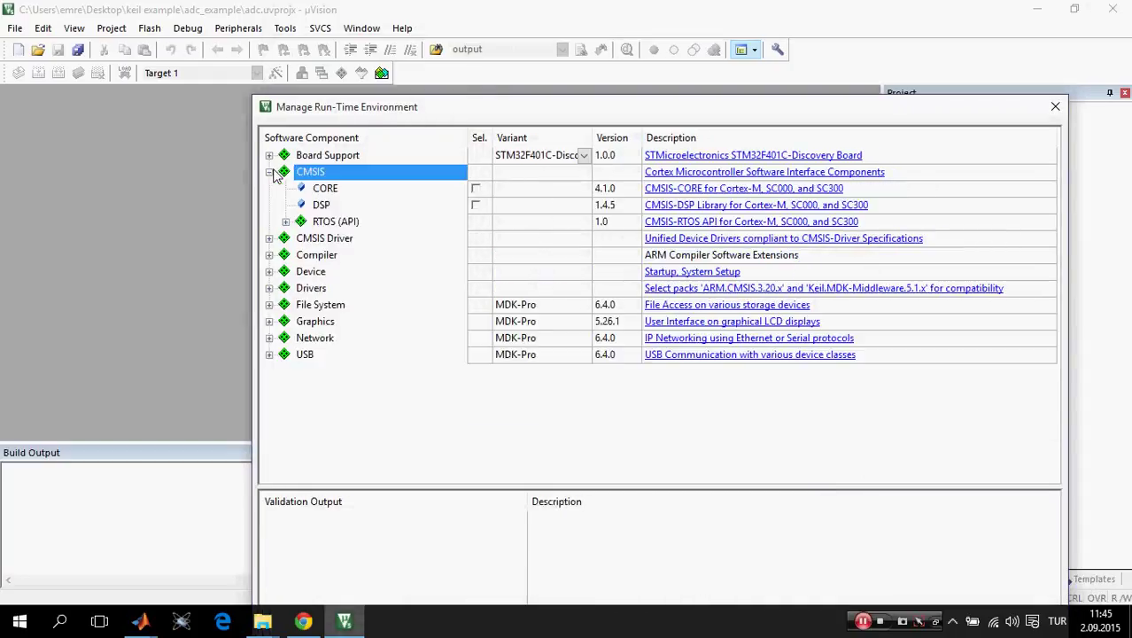
click(476, 190)
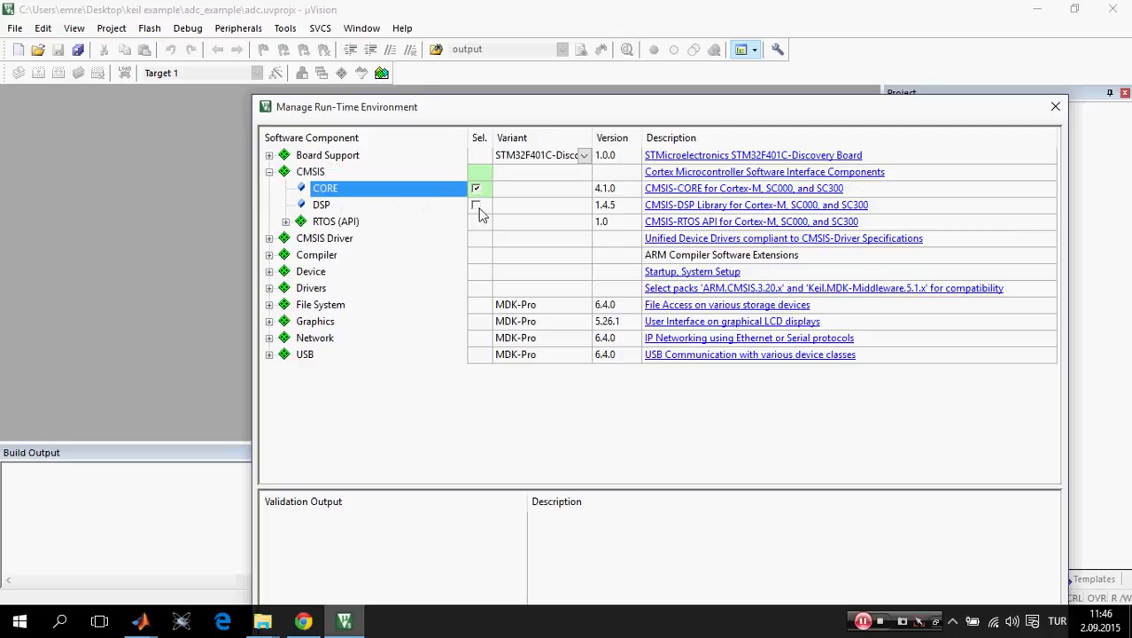
click(477, 207)
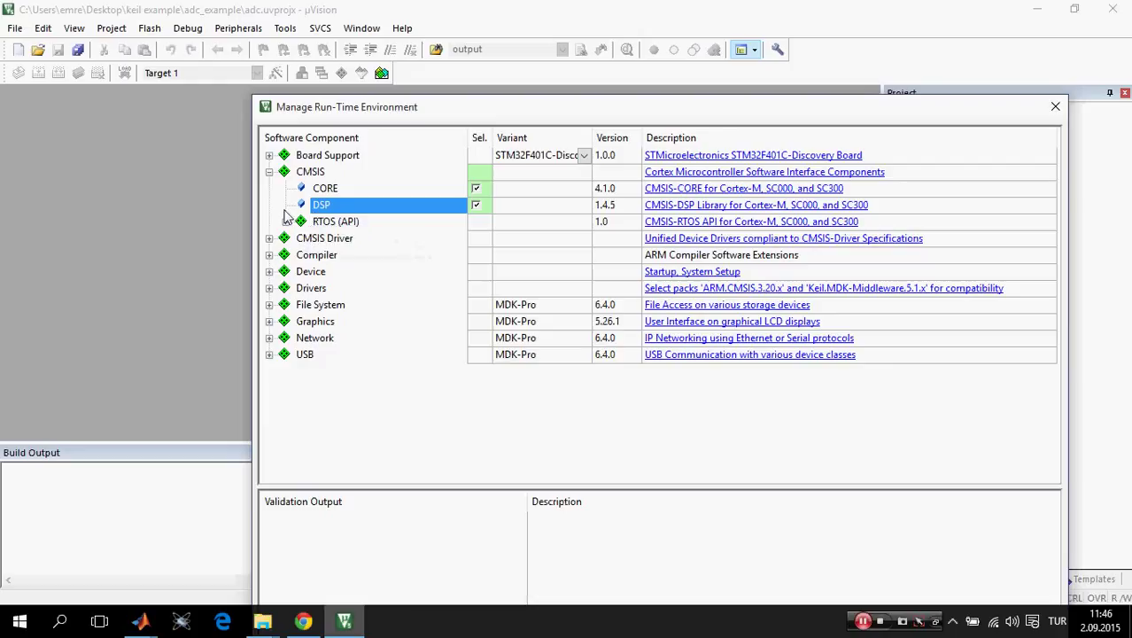
click(269, 272)
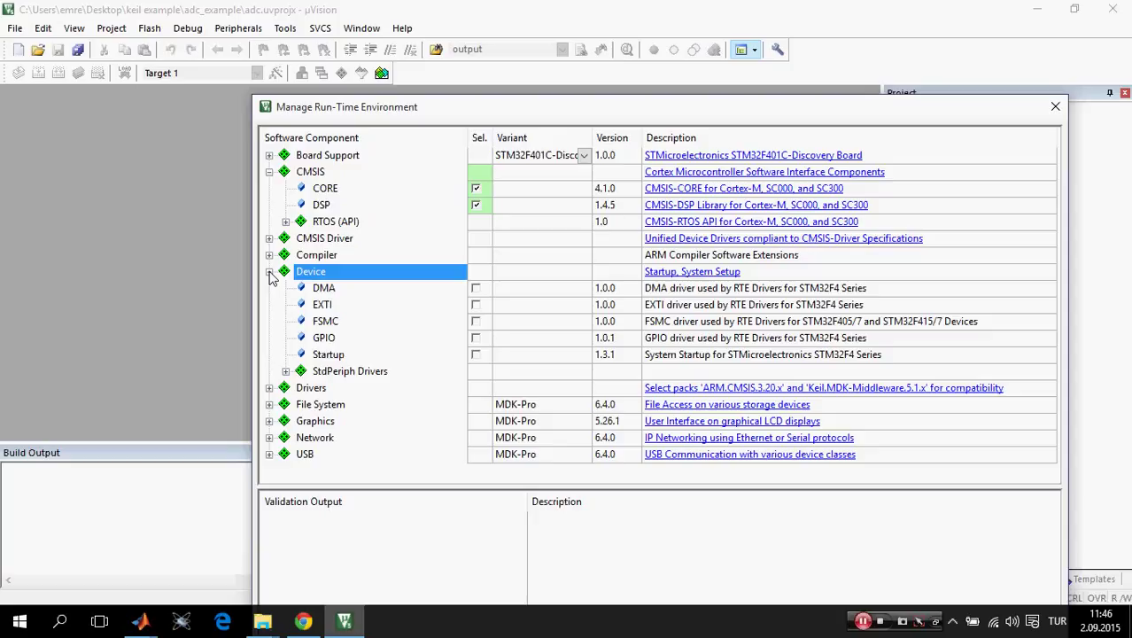
click(475, 355)
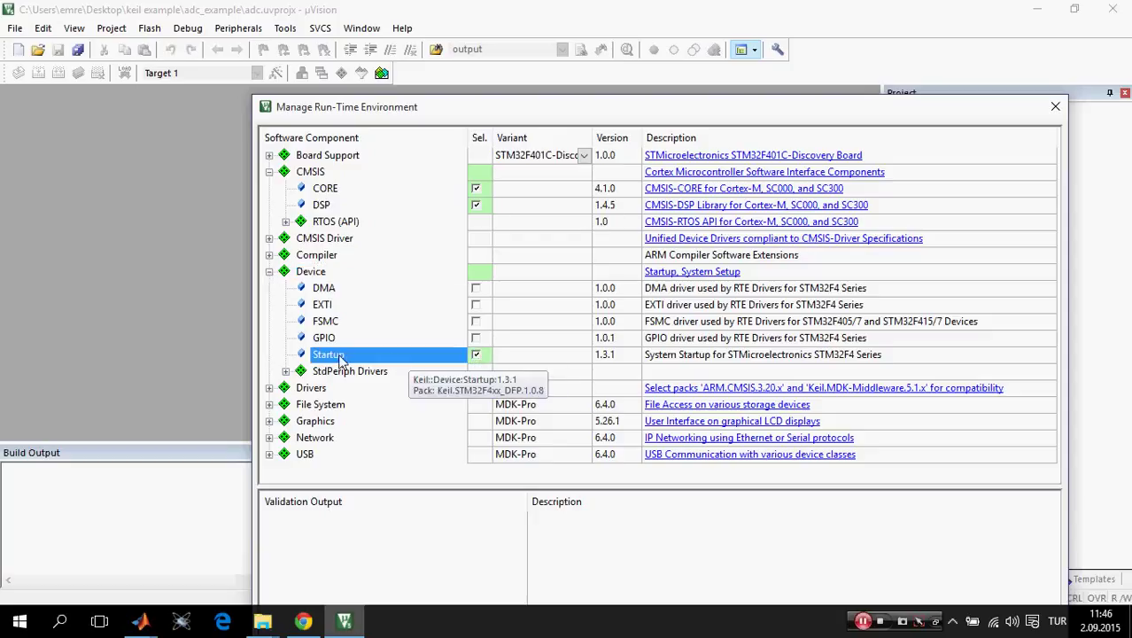
Step: Include the ADC, RCC and Framework components from the StdPeriph Drivers
click(285, 372)
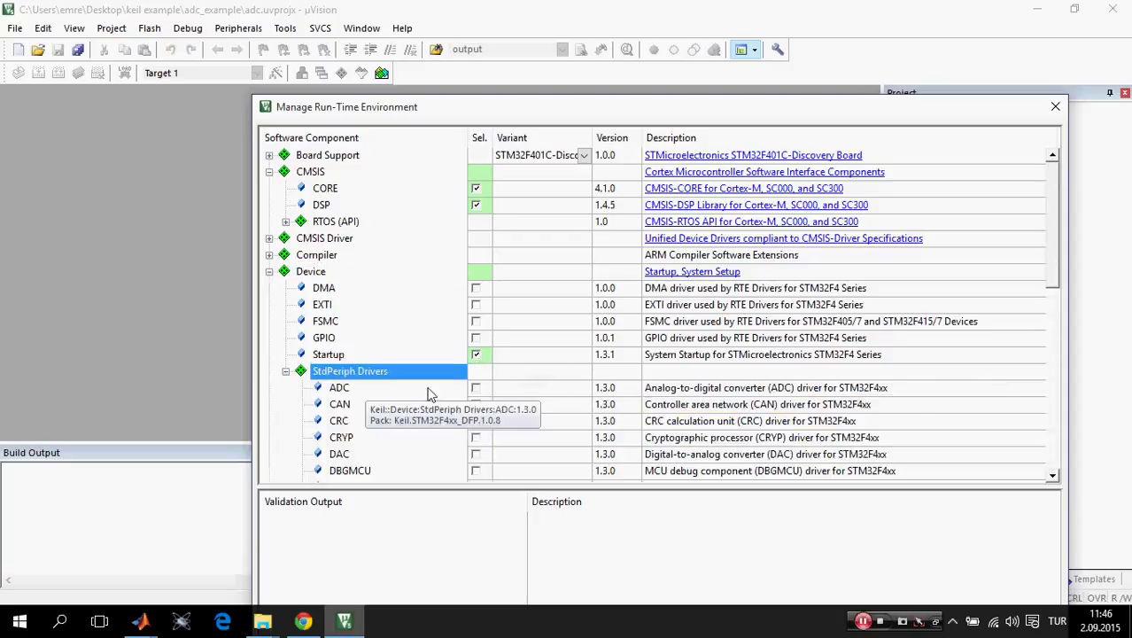
click(477, 387)
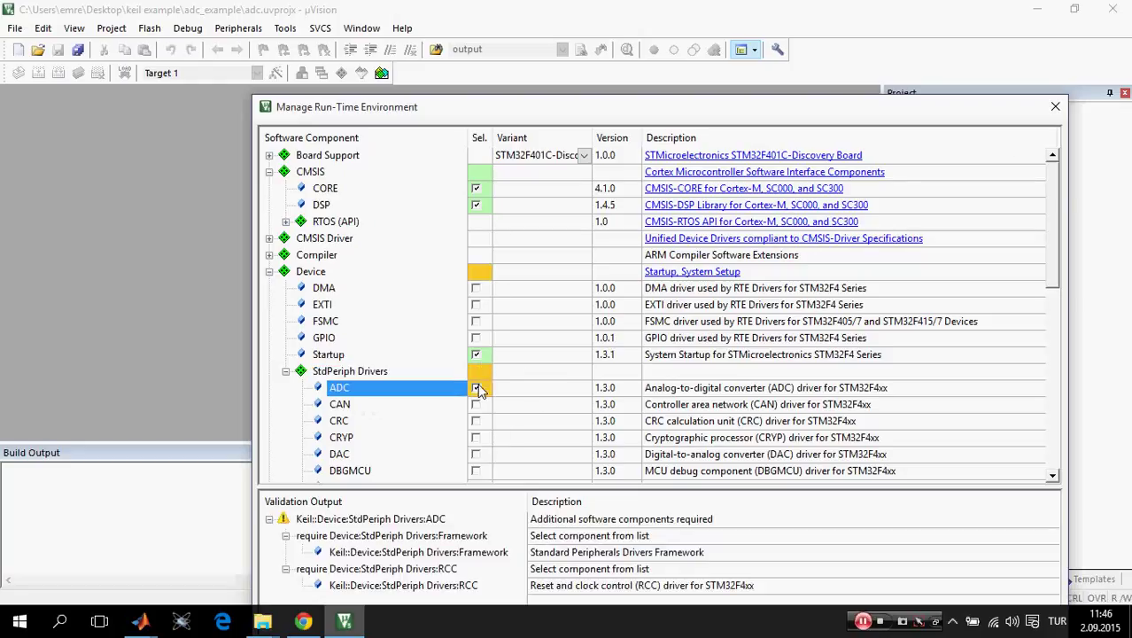
drag(1053, 205, 1053, 243)
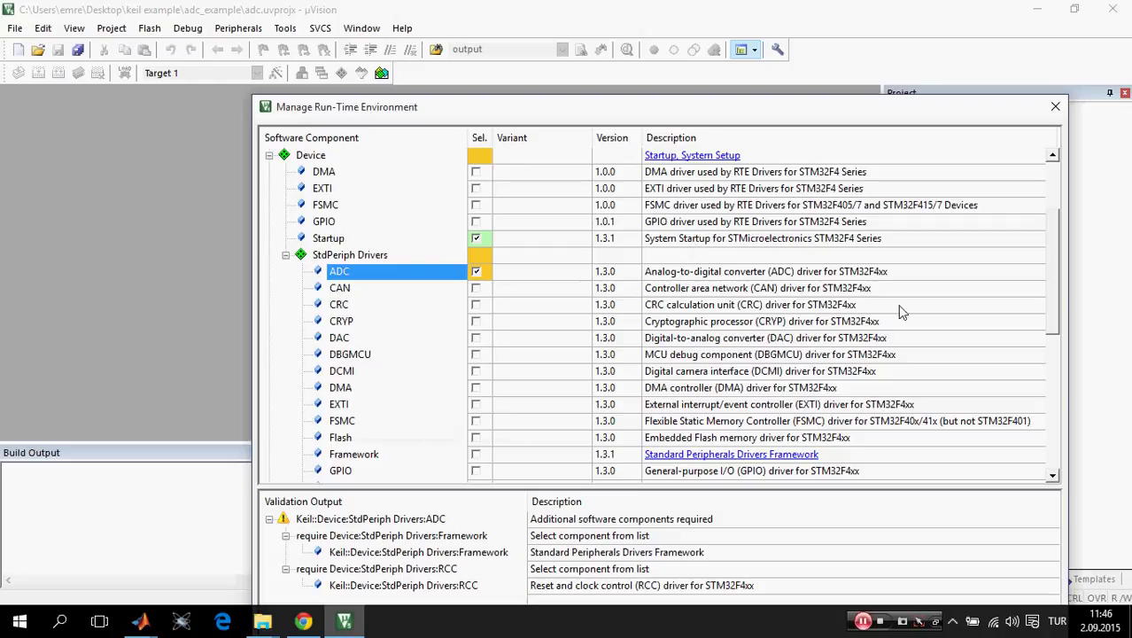
drag(1052, 269, 1056, 291)
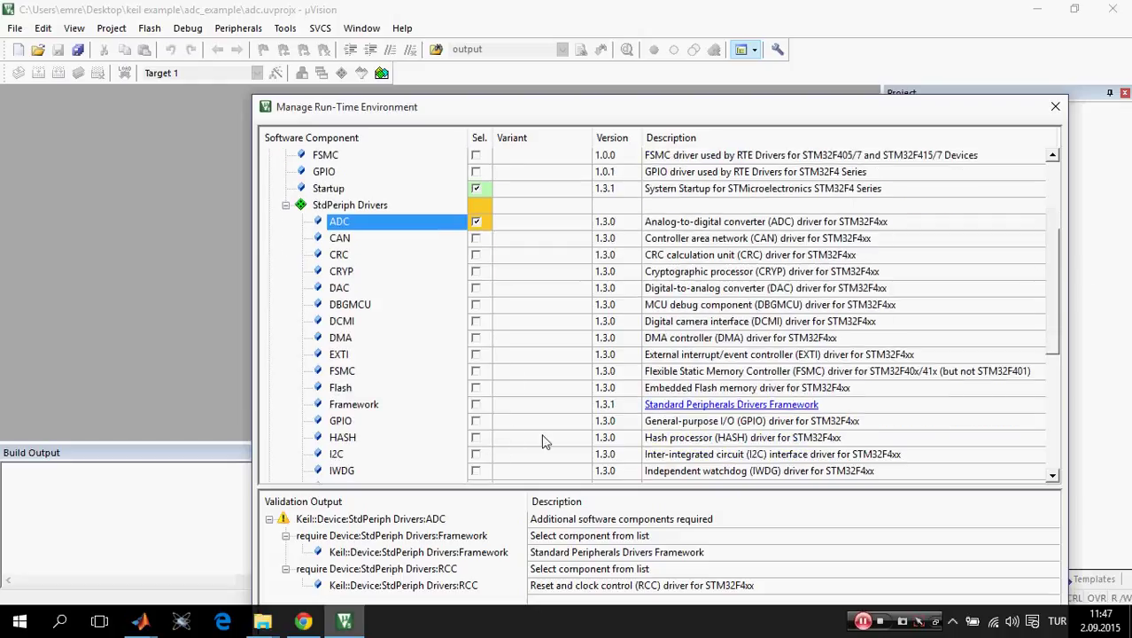
drag(1054, 302, 1059, 336)
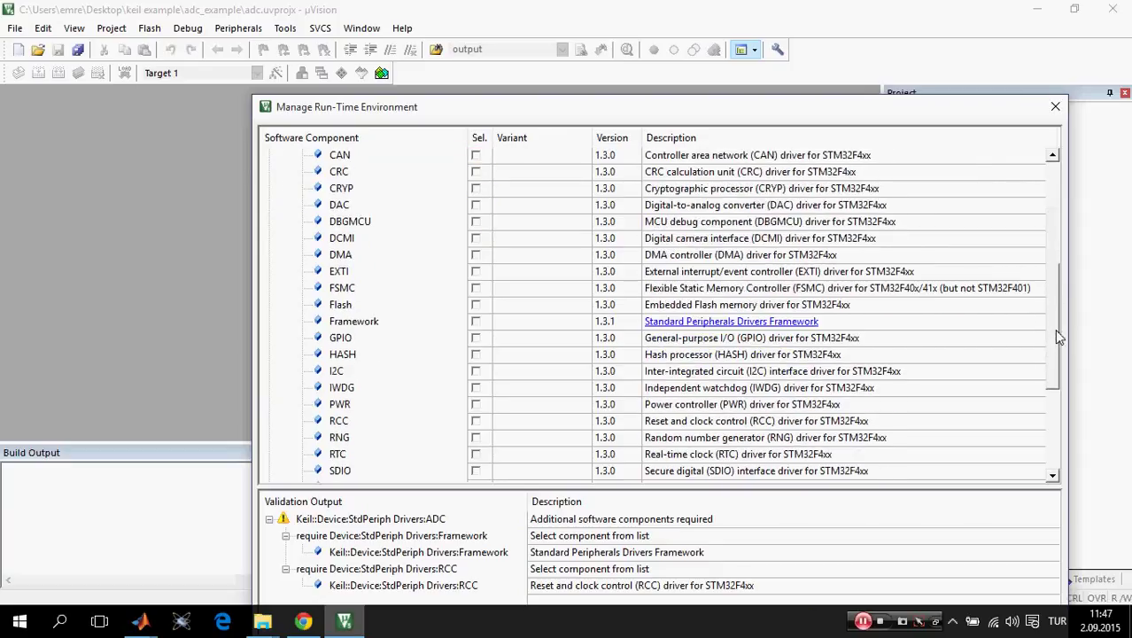
click(476, 421)
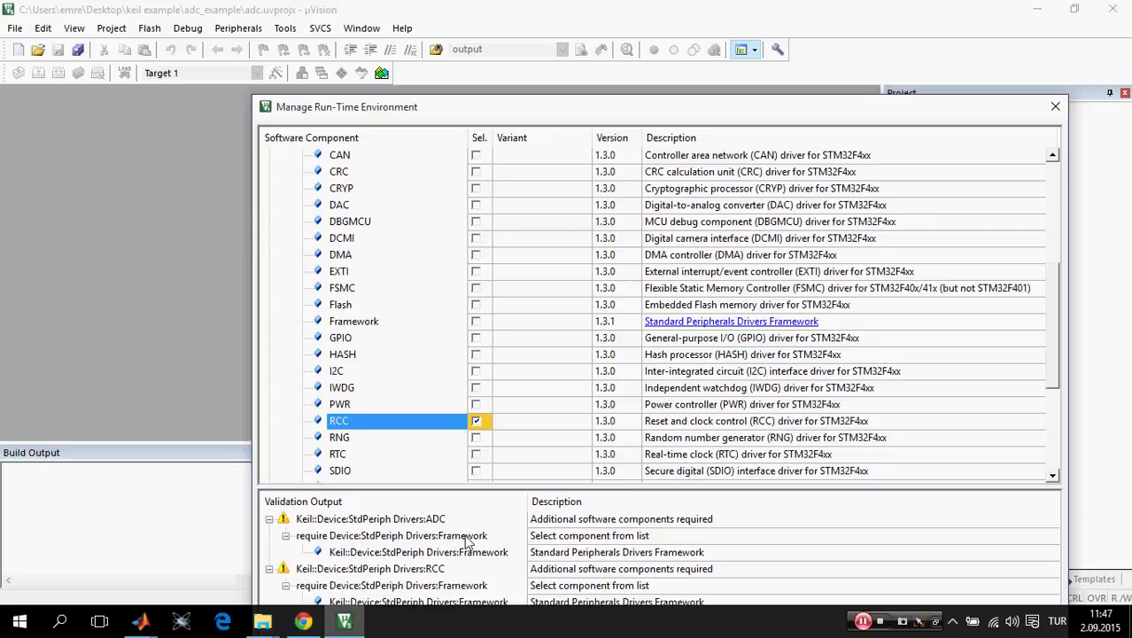
click(476, 321)
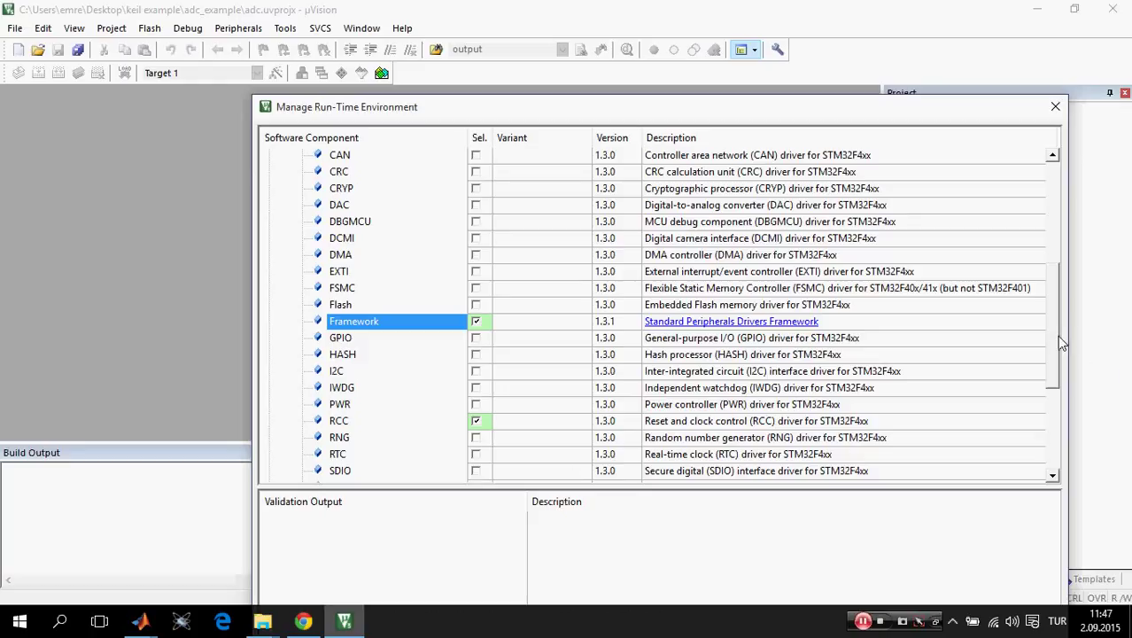
Step: Include the GPIO standard peripheral driver and confirm the run-time environment selection
drag(1053, 336, 1053, 330)
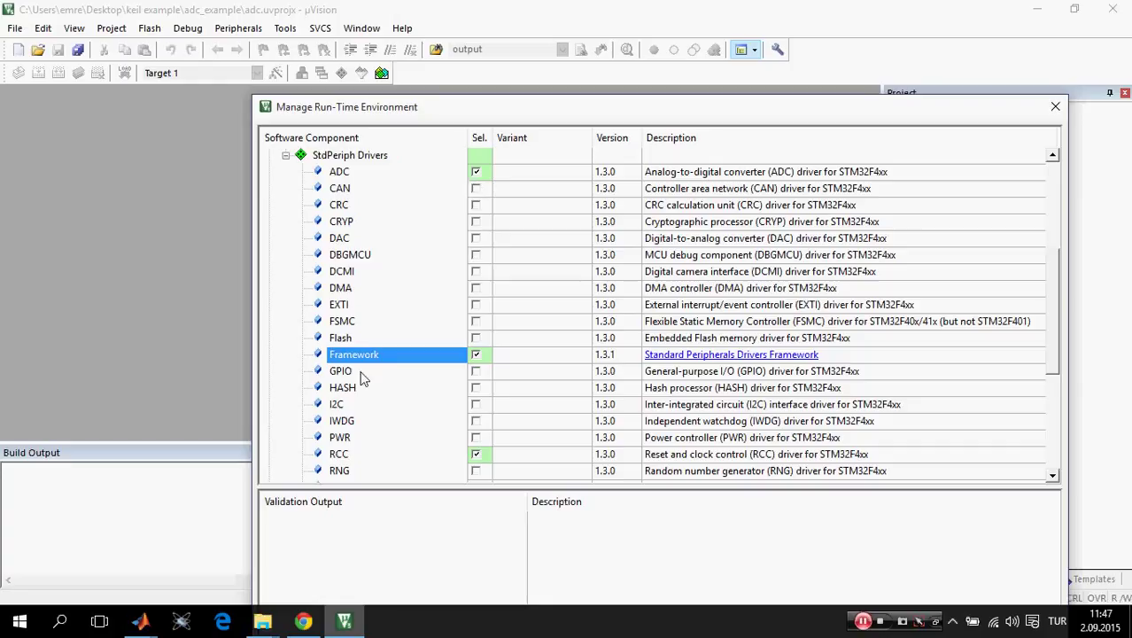
click(476, 372)
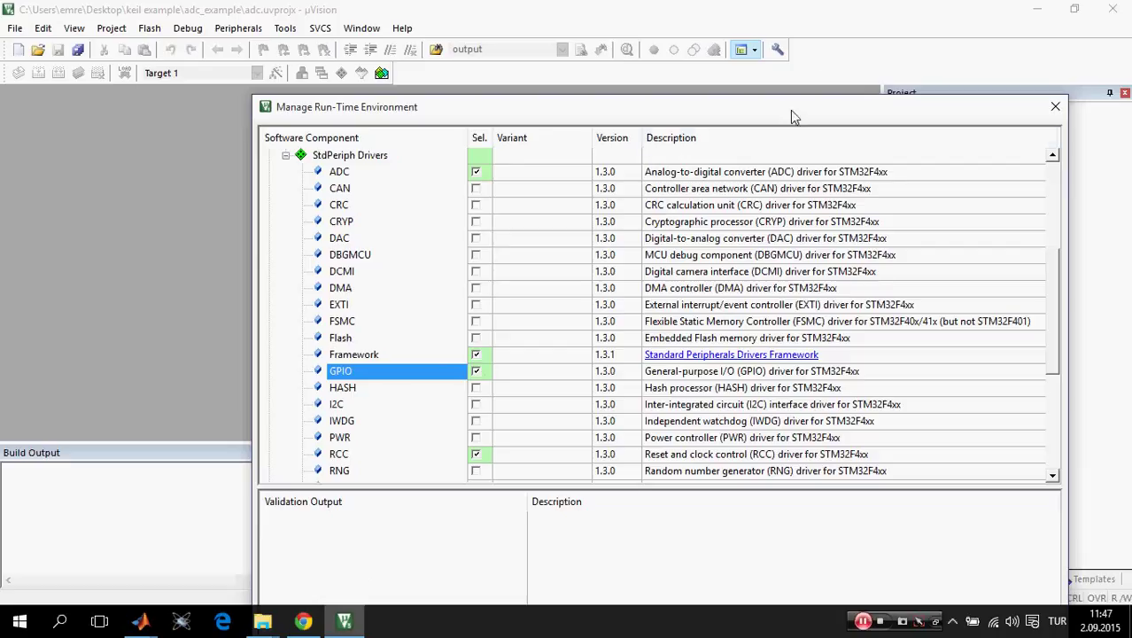
drag(794, 117, 776, 37)
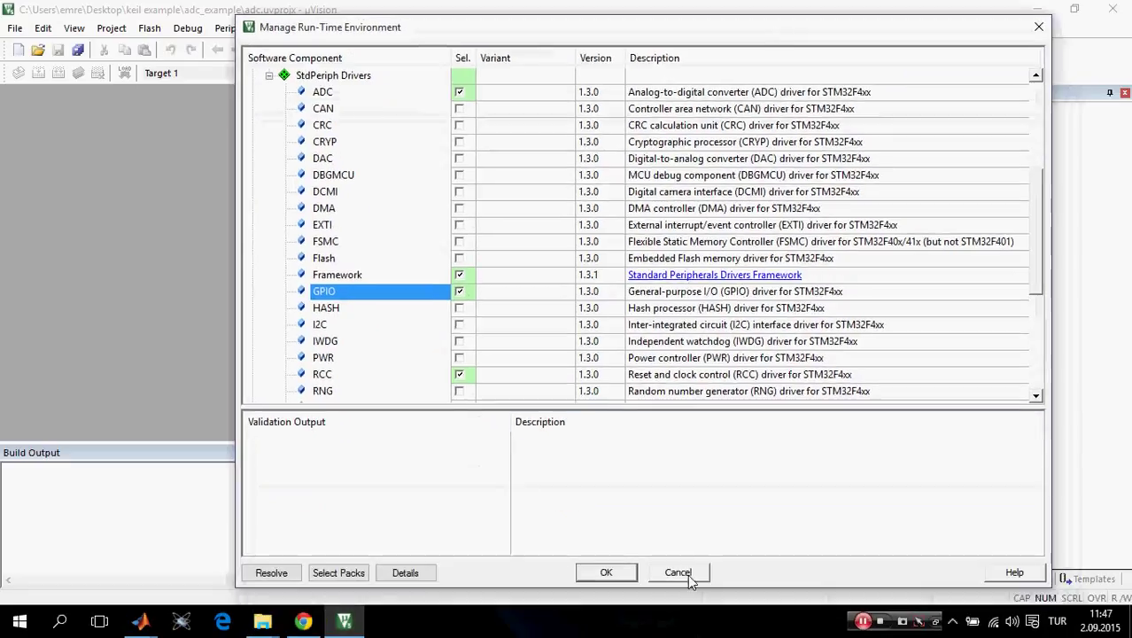
click(615, 572)
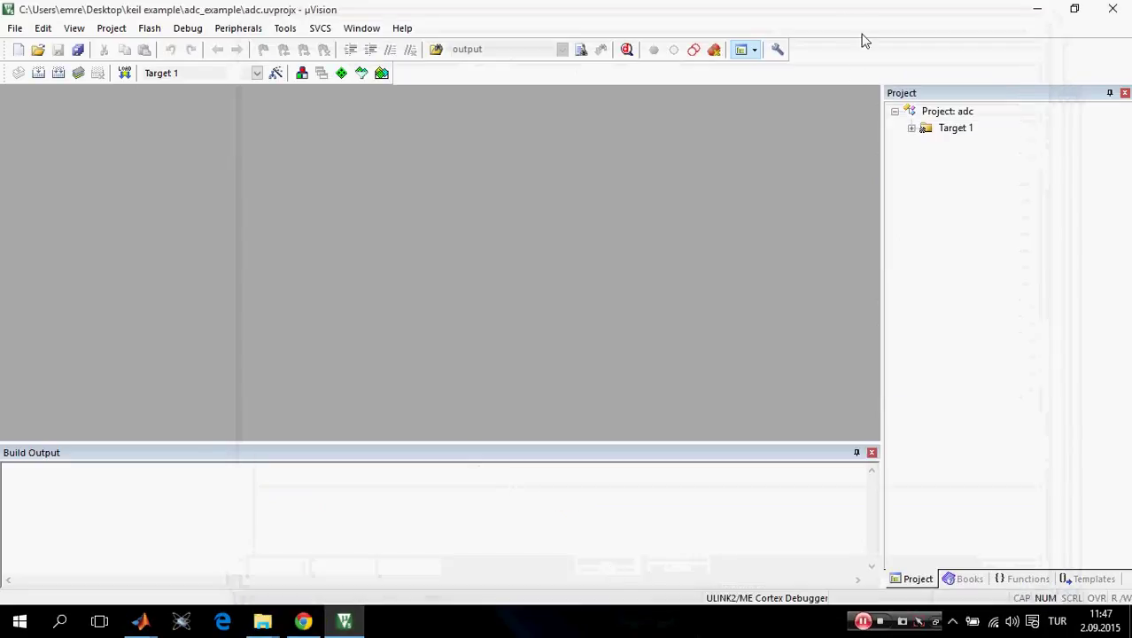
Step: Expand Target 1 and its CMSIS and Device groups in the project tree to examine the included files
double_click(919, 128)
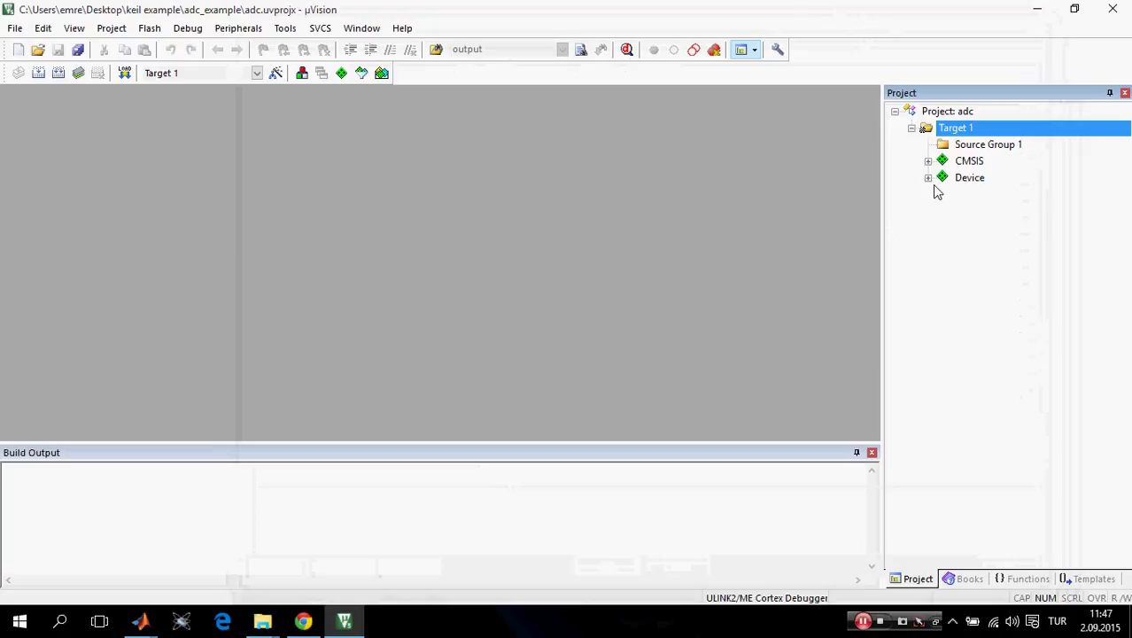
double_click(938, 175)
click(928, 162)
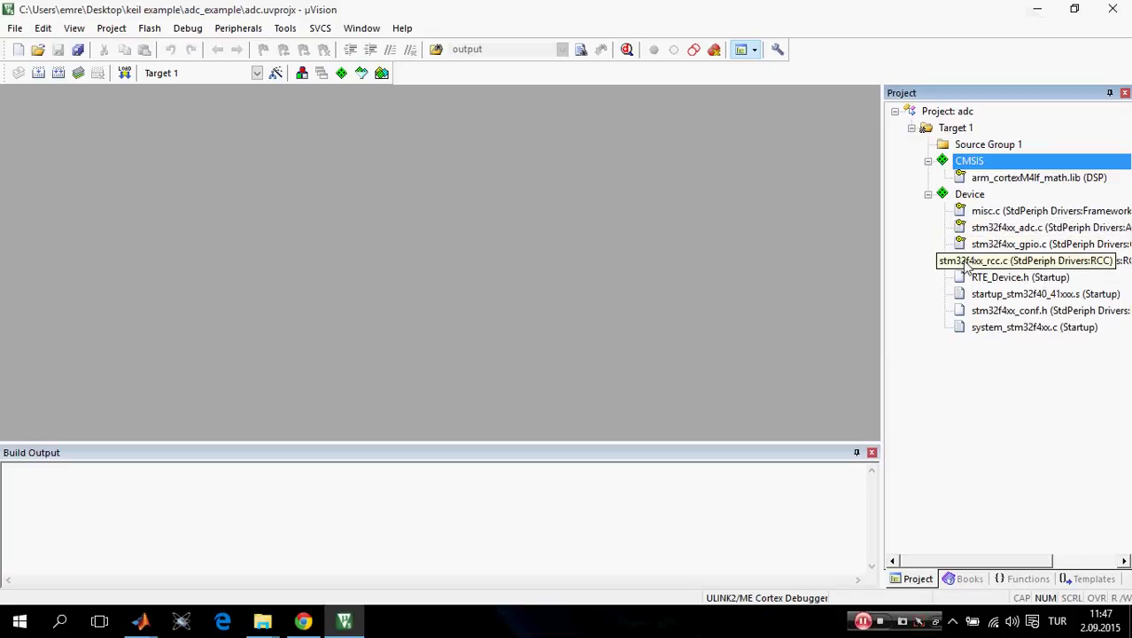
Step: Open stm32f4xx_rcc.c from the Device group to view its header comments, and close the file again
click(1019, 261)
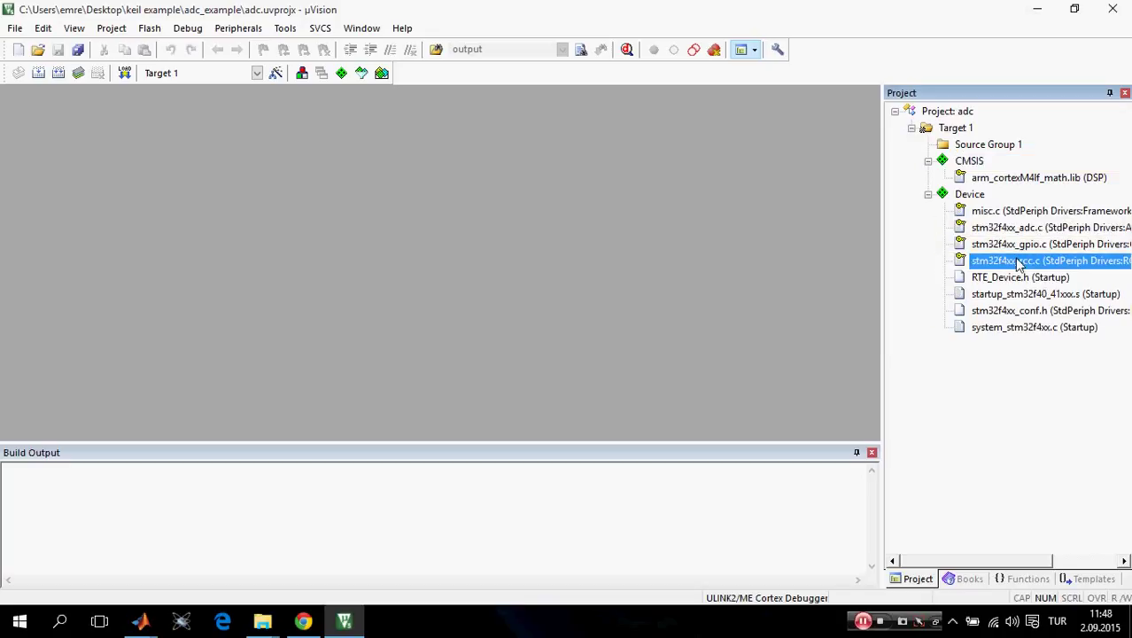
double_click(1018, 262)
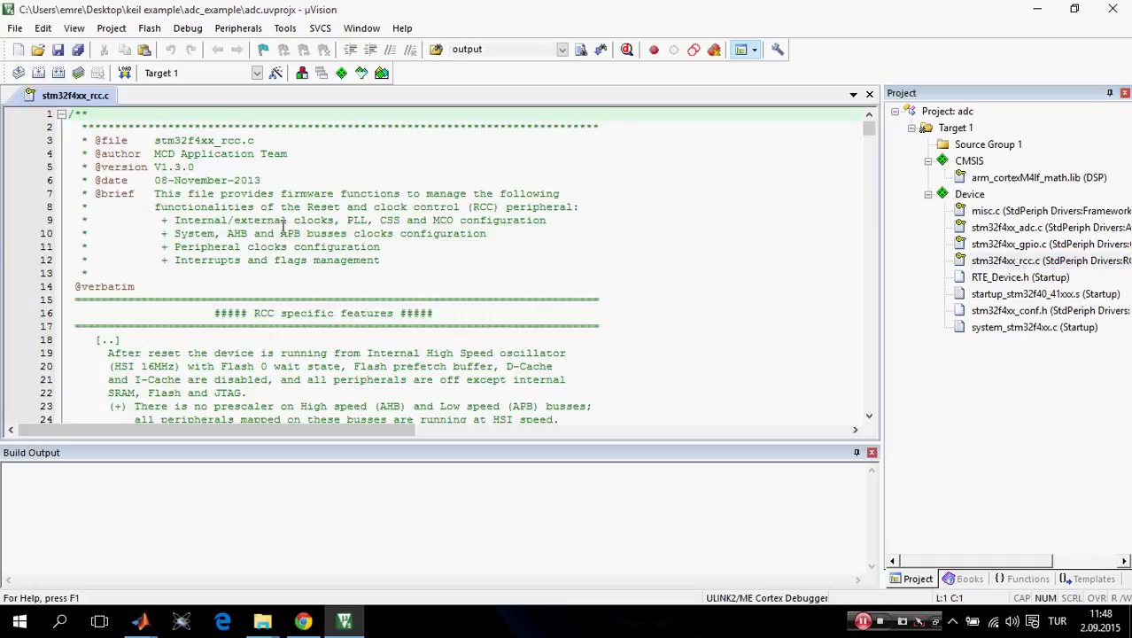
click(284, 220)
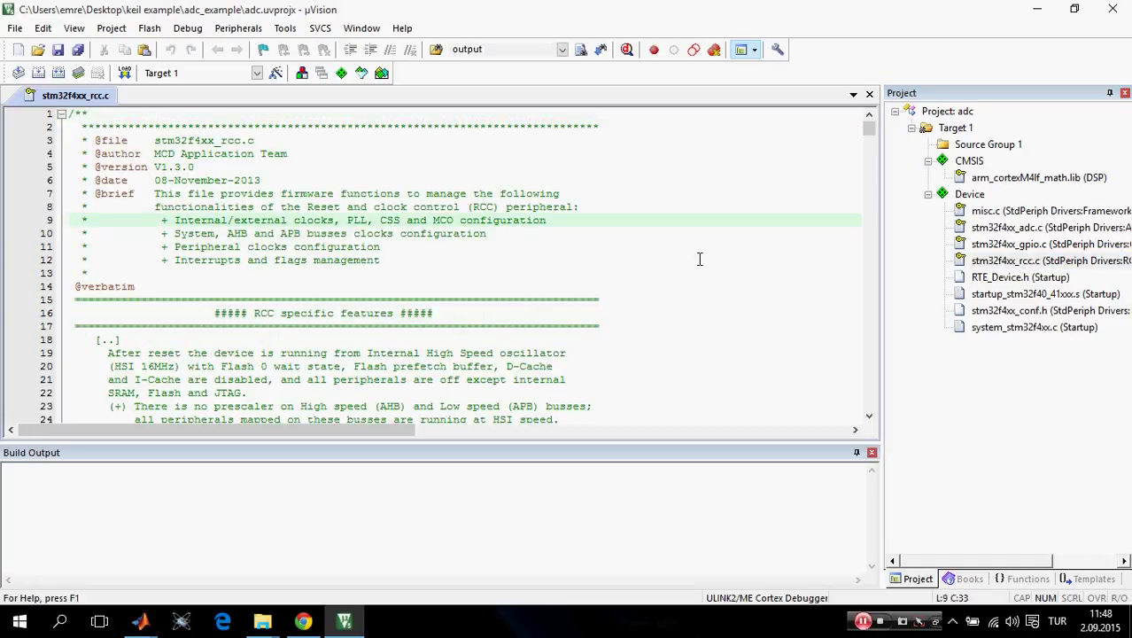
click(957, 148)
right_click(957, 147)
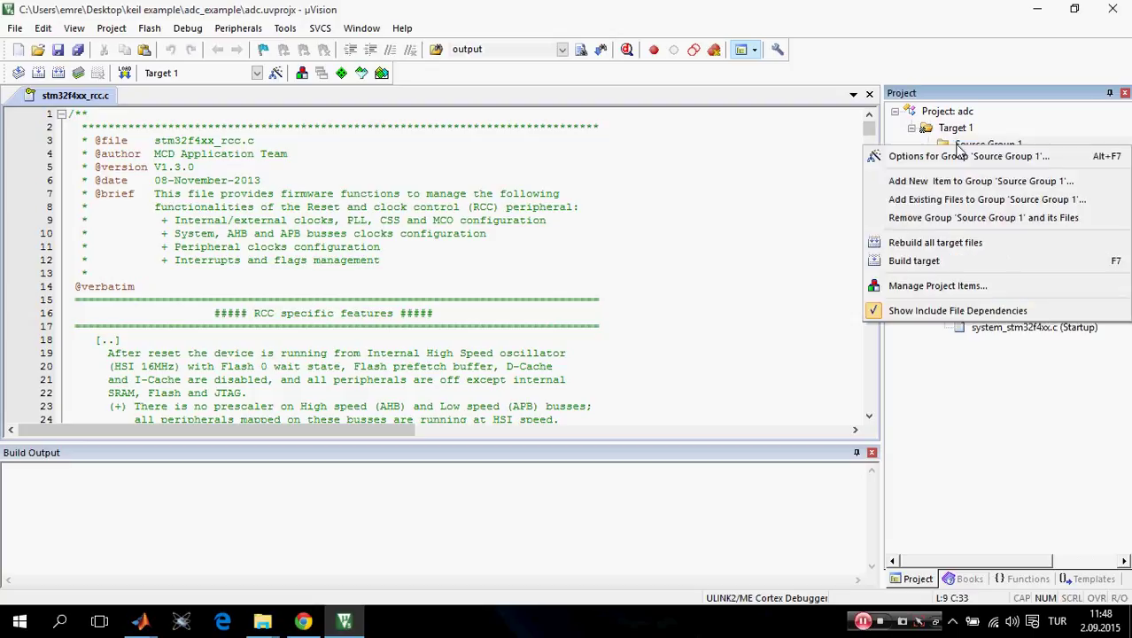
right_click(81, 96)
click(110, 107)
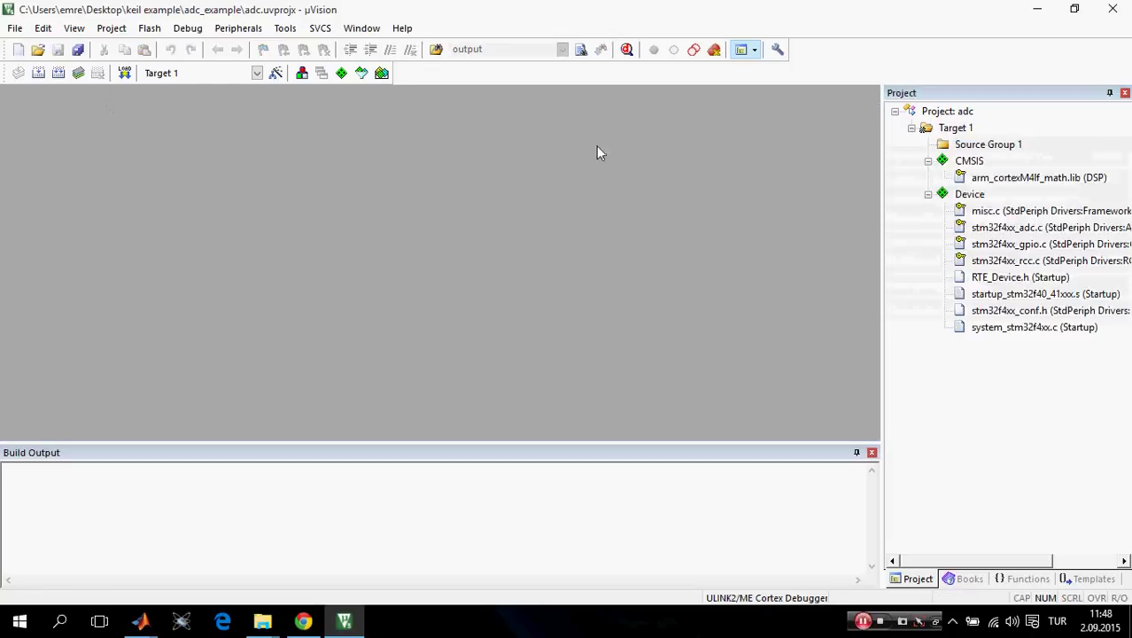
Step: Add a new C source file named main to Source Group 1
right_click(986, 147)
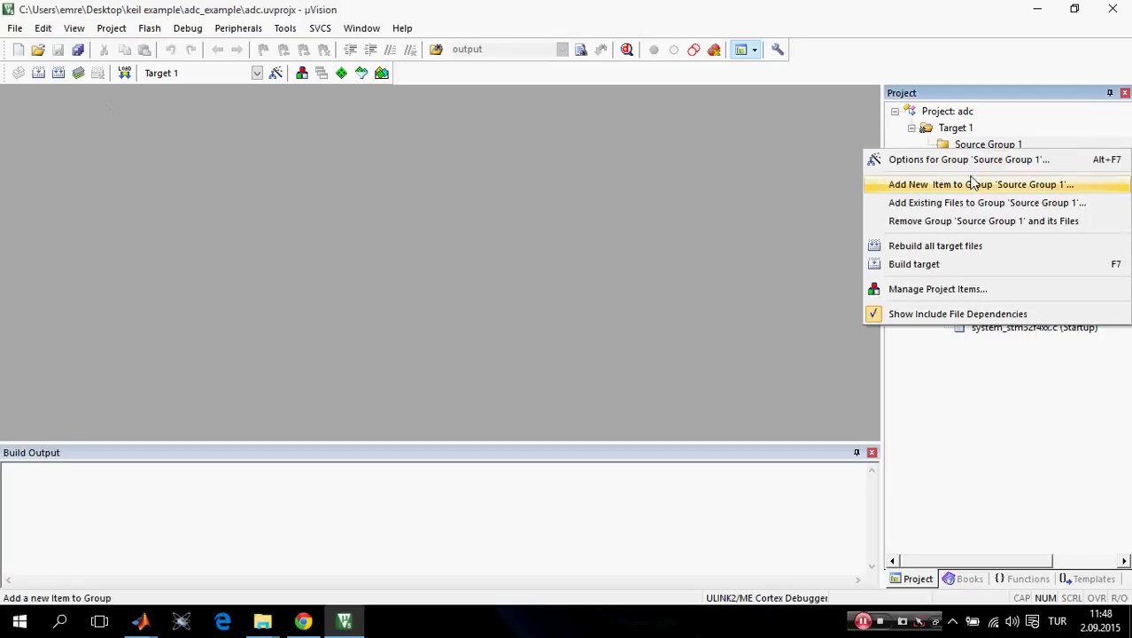
click(972, 184)
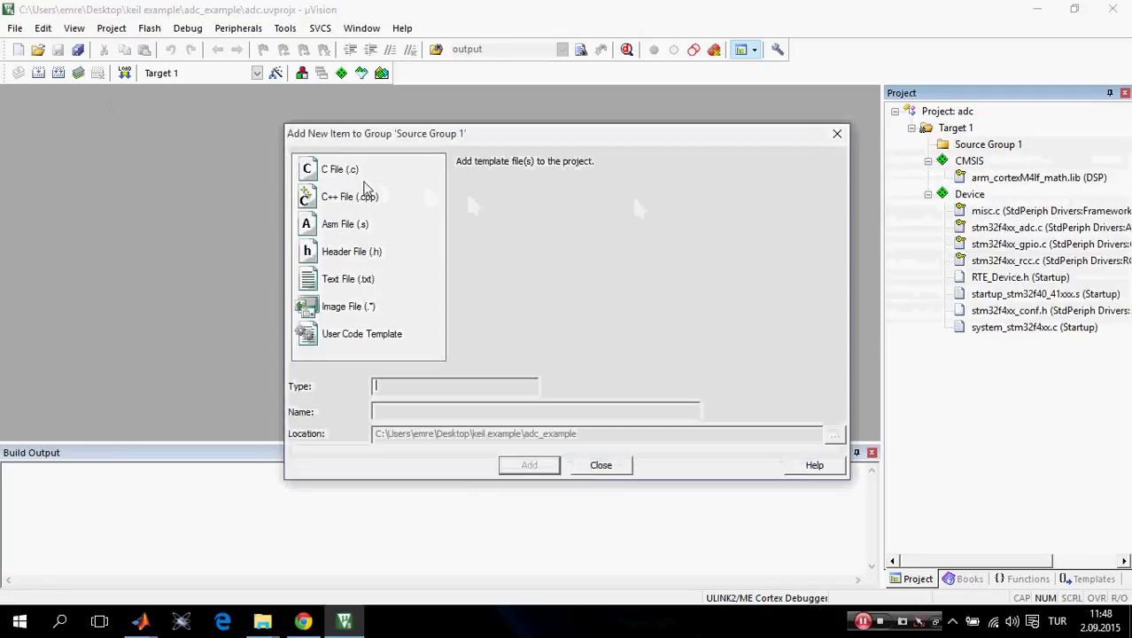
click(353, 173)
click(407, 410)
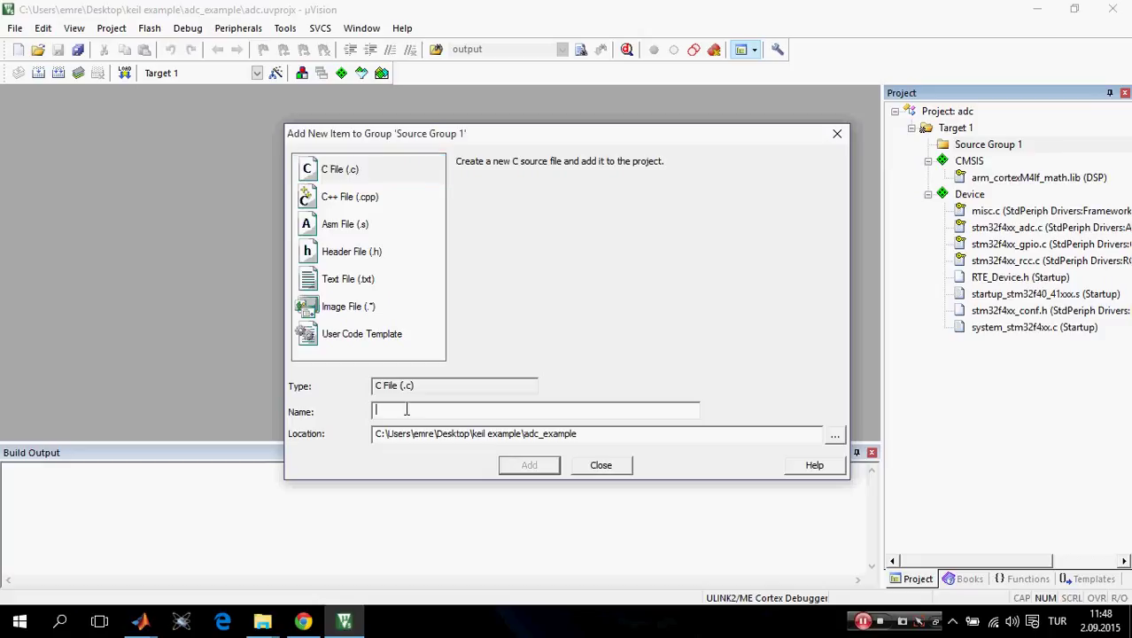
text(main)
click(531, 465)
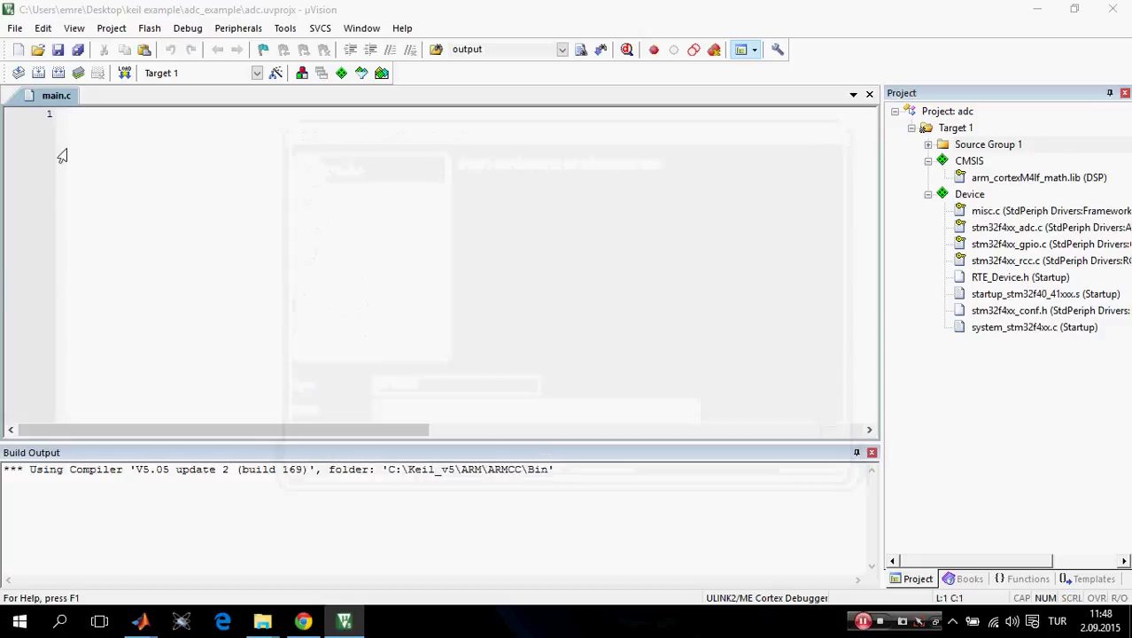
Step: Set the crystal frequency to 8 MHz in the options for Target 1
click(109, 138)
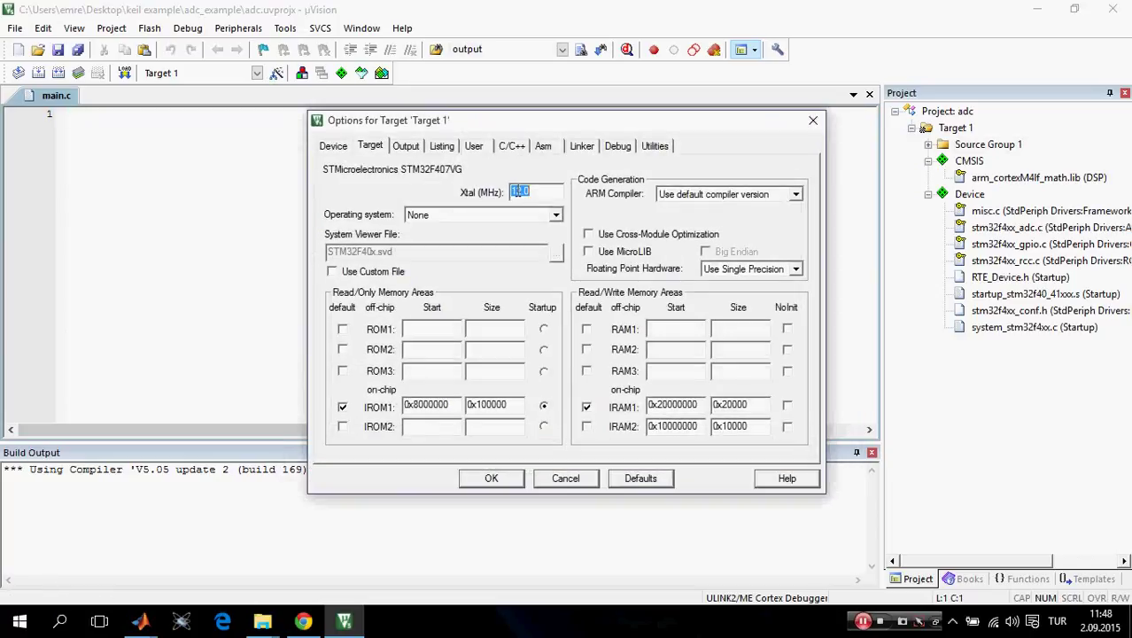
double_click(520, 192)
text(8)
text(8)
Step: Define the C/C++ preprocessor symbols USE_STDPERIPH_DRIVER, STM32F4XX, HSE_VALUE=8000000
click(515, 147)
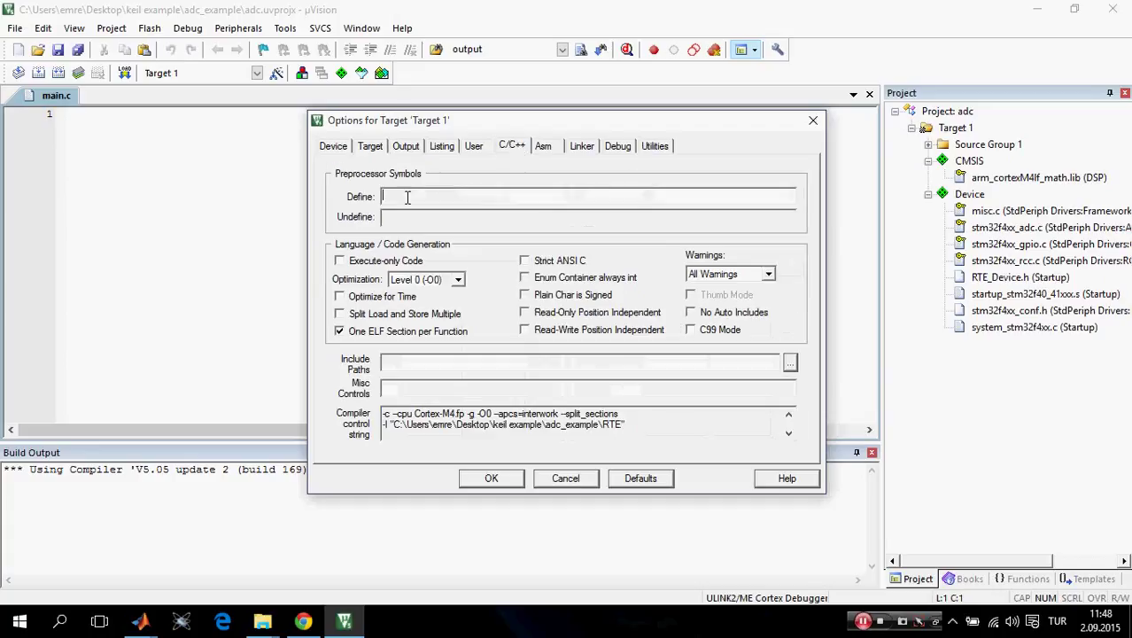
text(USE_STDPERI)
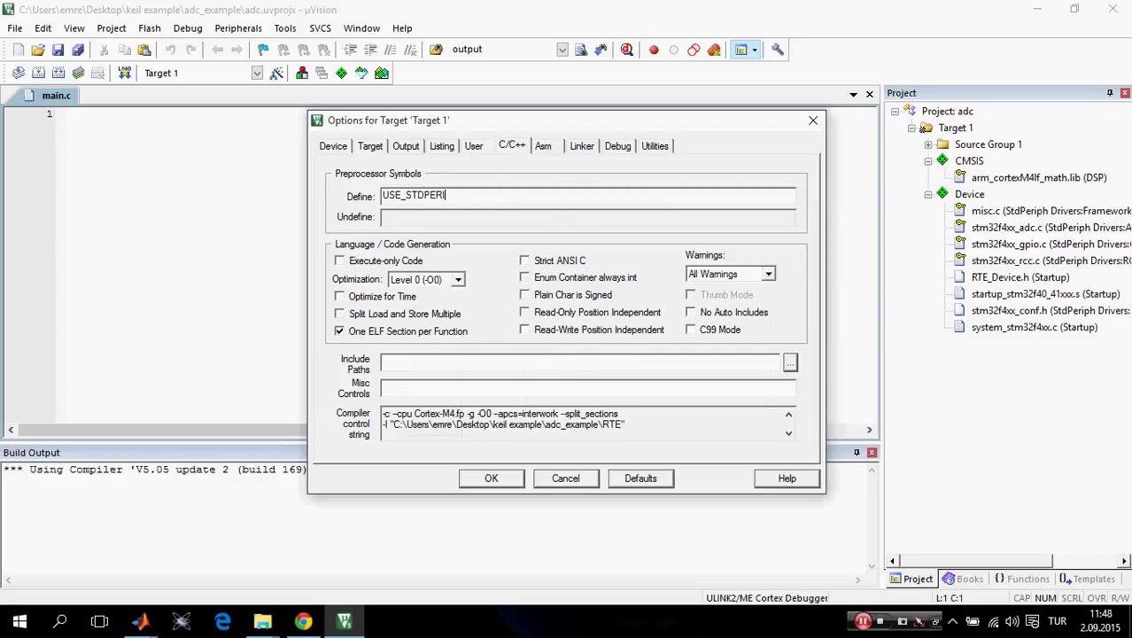
text(PH_DRIVER, STM32F)
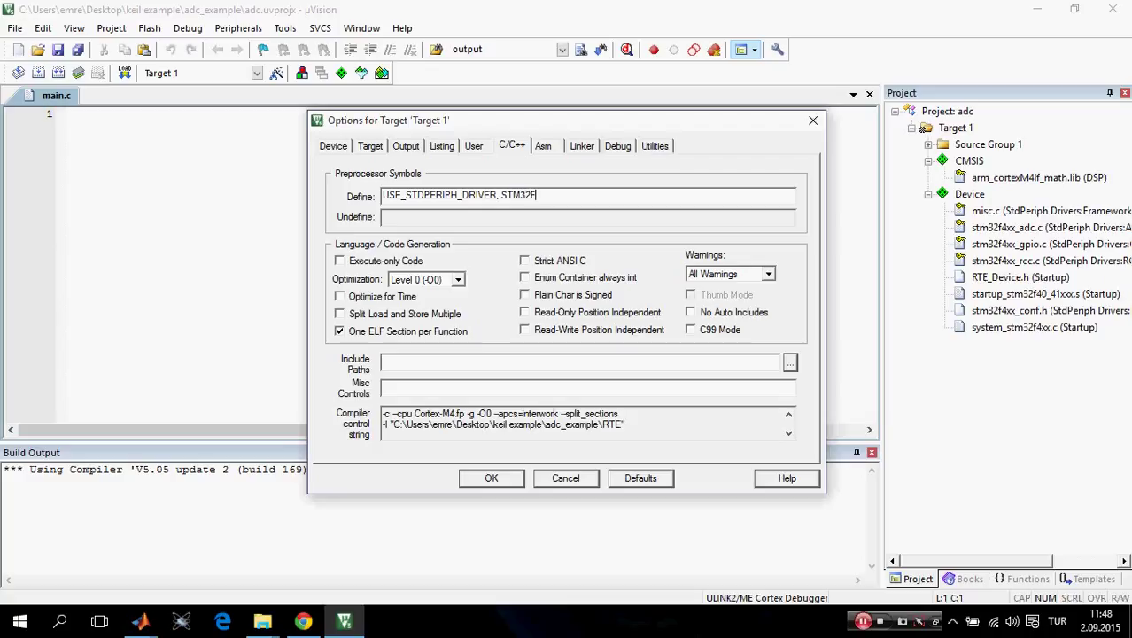
text(4XX, HSE_VALUE=8000000)
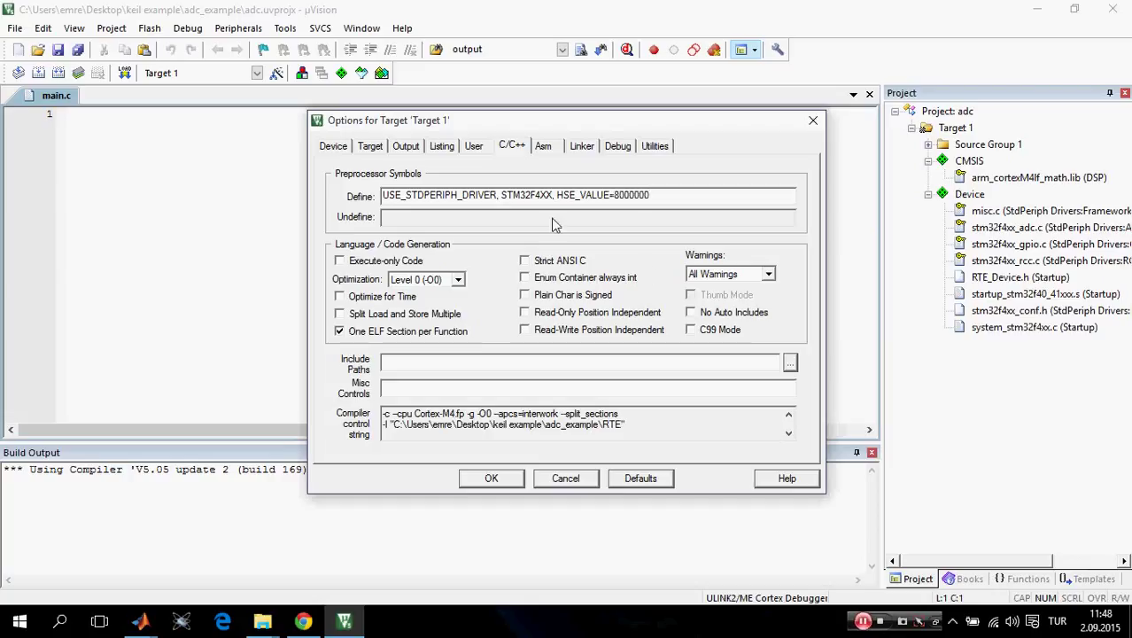
click(619, 200)
Step: Add the adc_example project folder to the compiler include paths
click(632, 365)
click(790, 362)
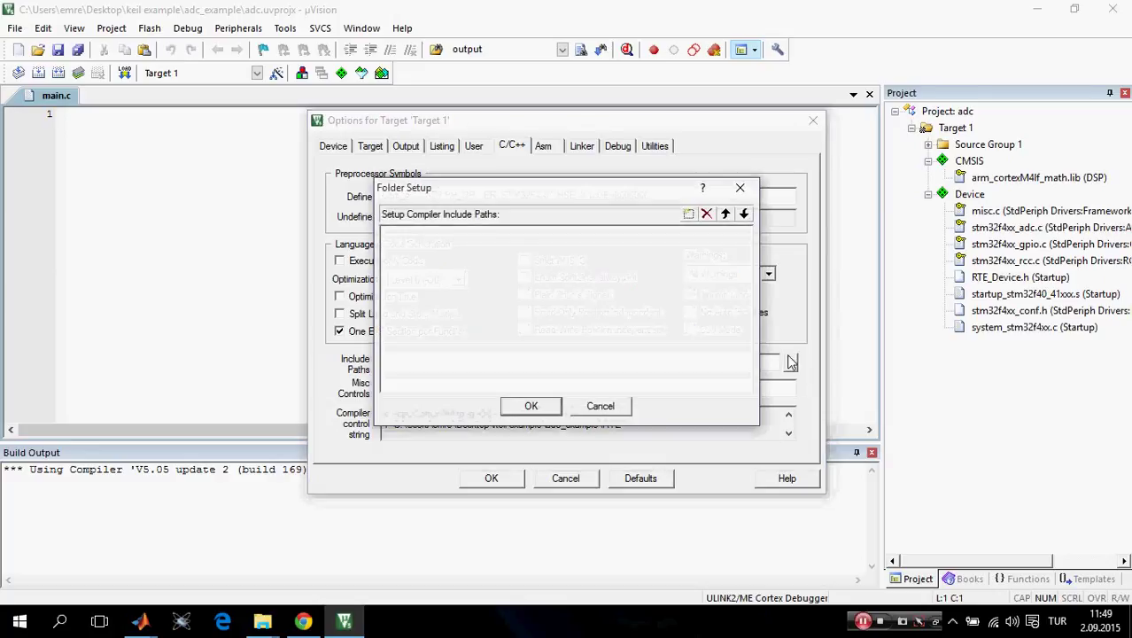
click(688, 216)
click(745, 232)
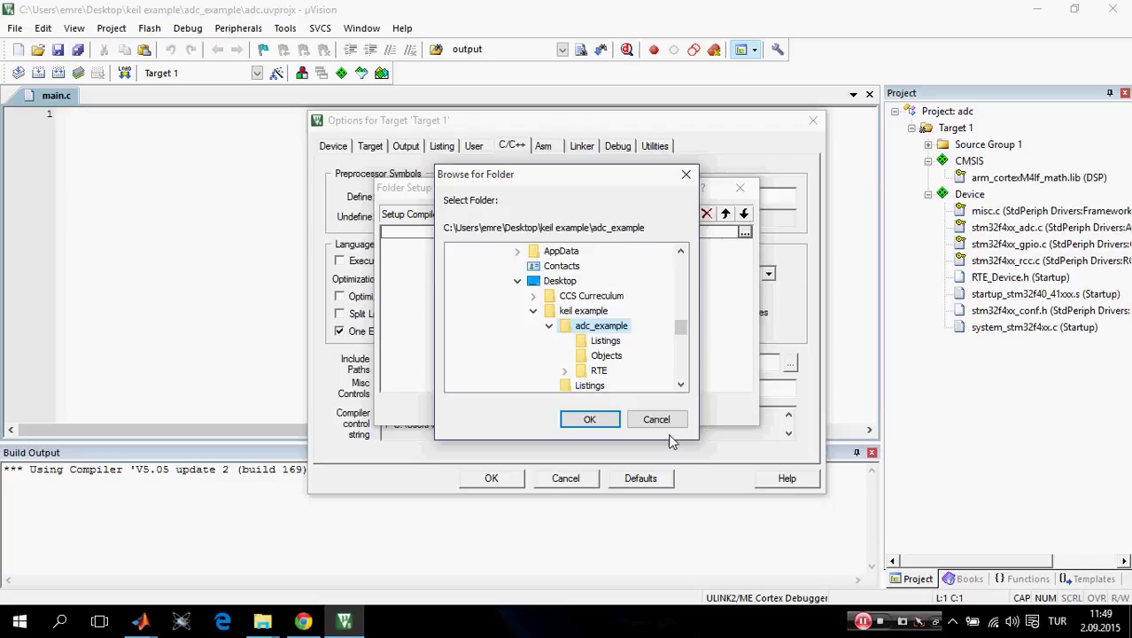
click(590, 421)
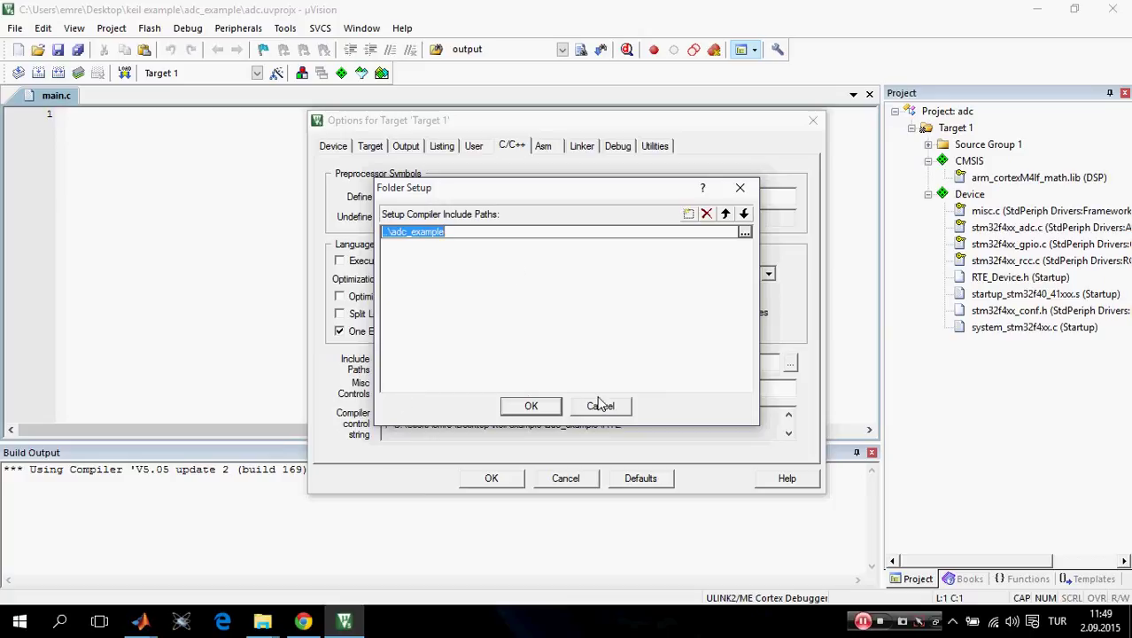
click(530, 409)
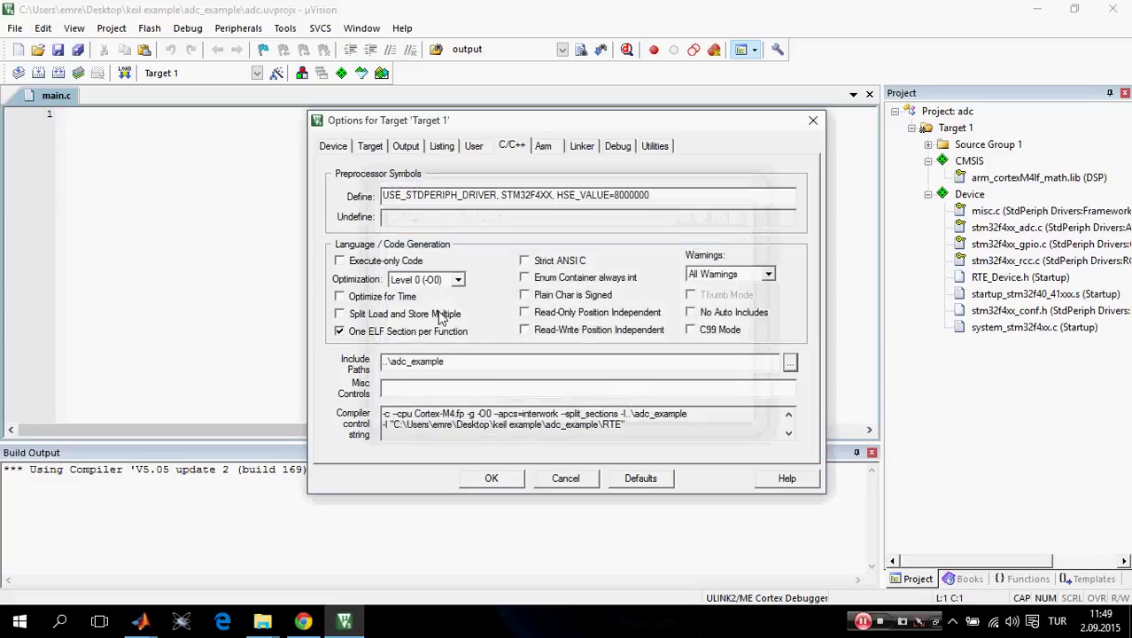
Step: Turn off Use Debug Driver for flash programming and choose ST-Link Debugger as the target driver
click(648, 151)
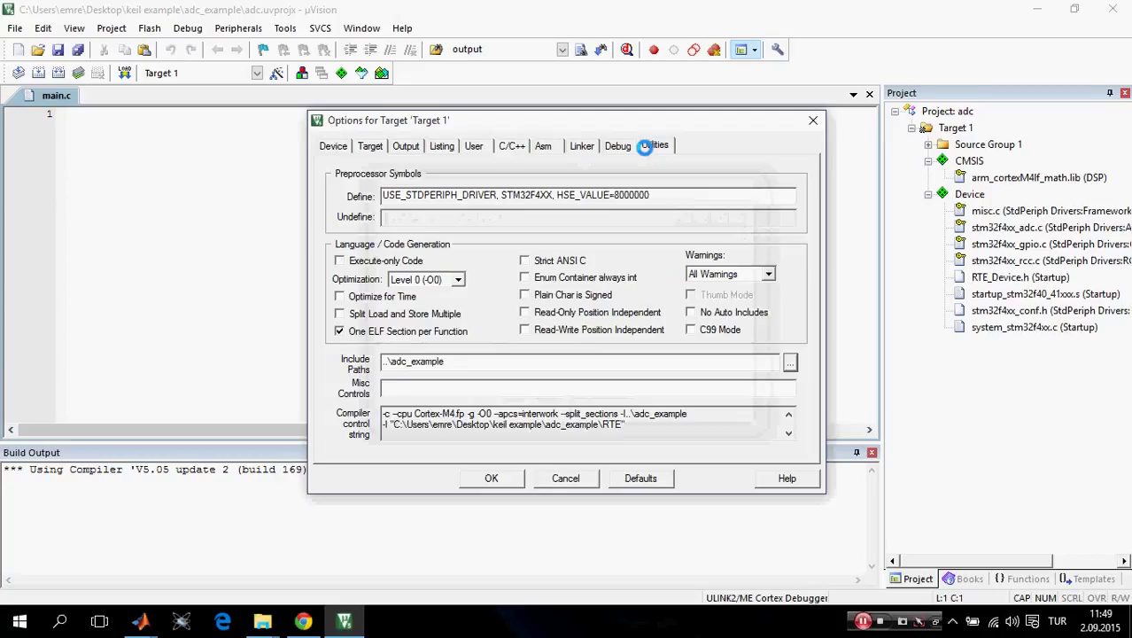
click(645, 148)
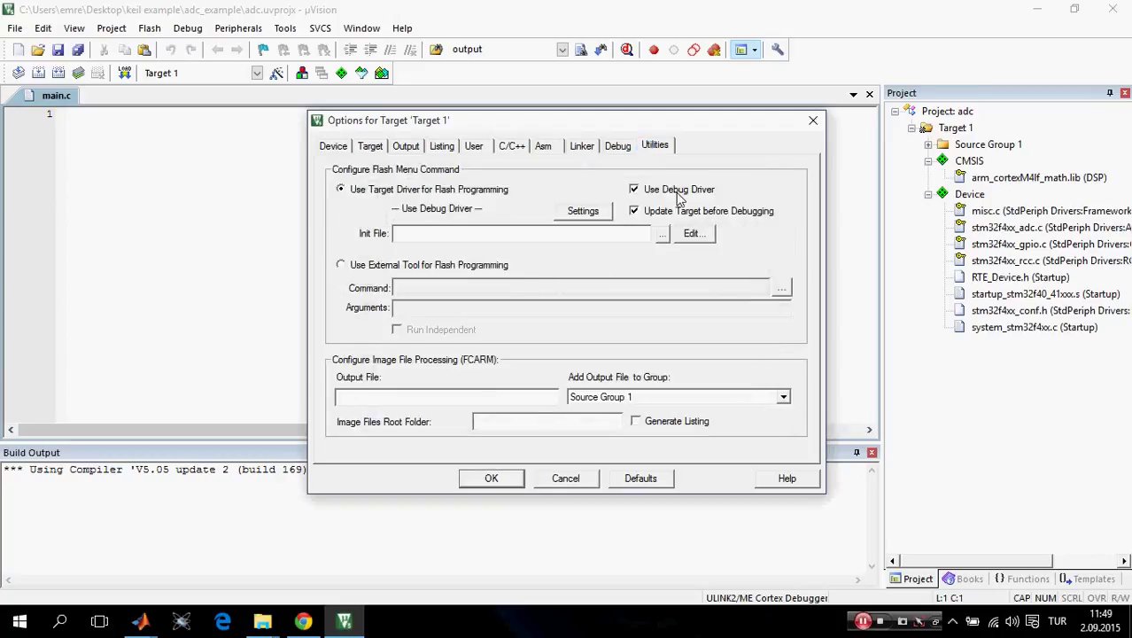
click(634, 190)
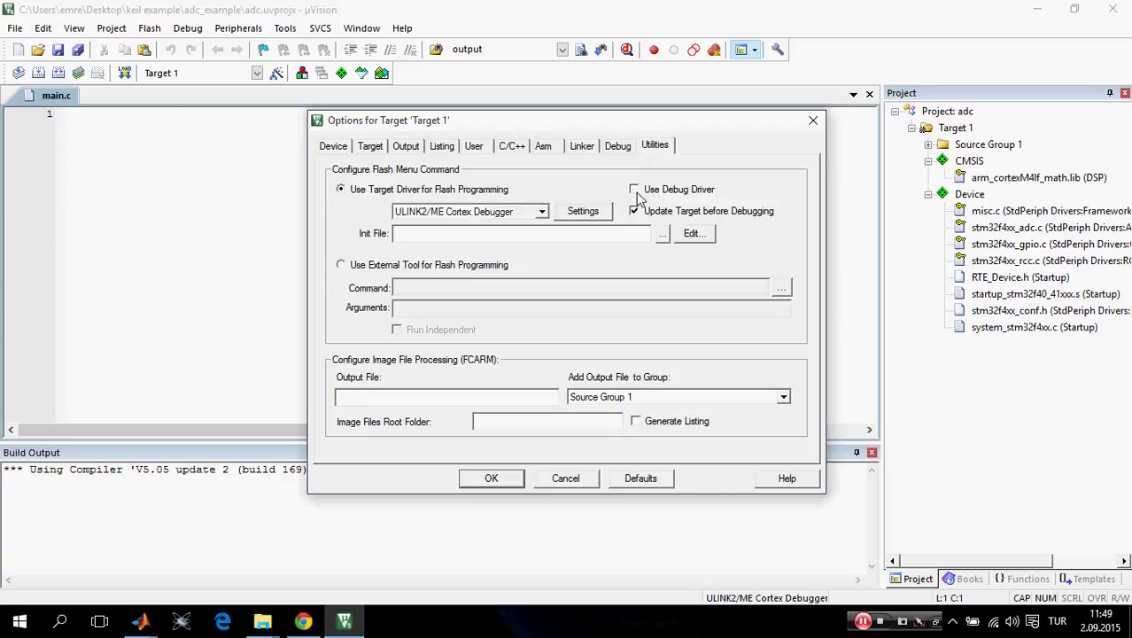
click(541, 213)
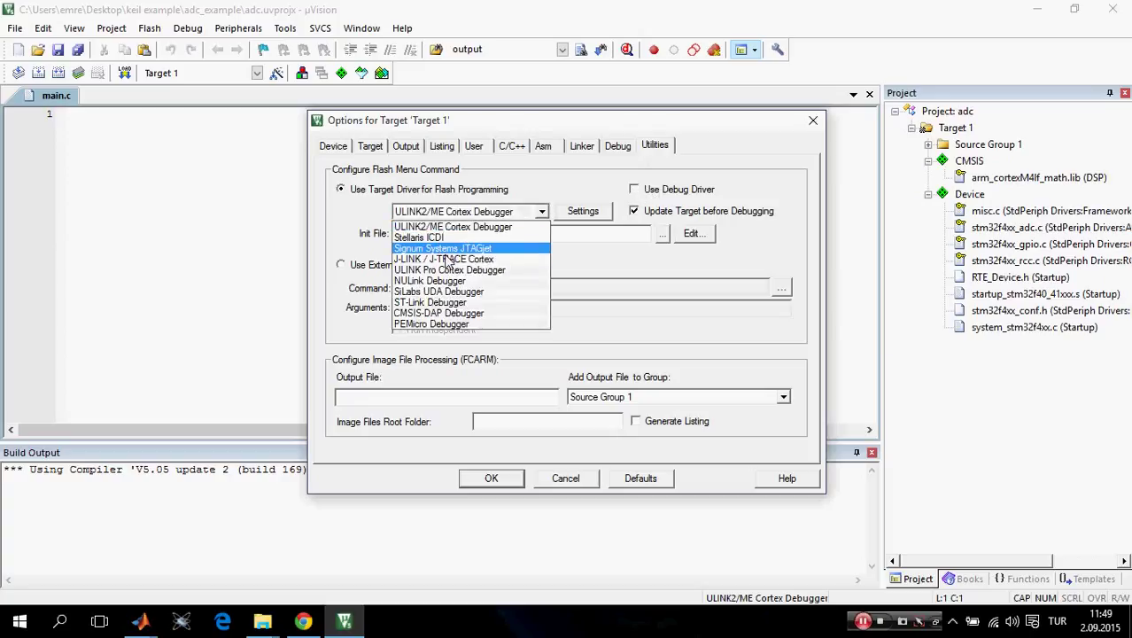
click(443, 302)
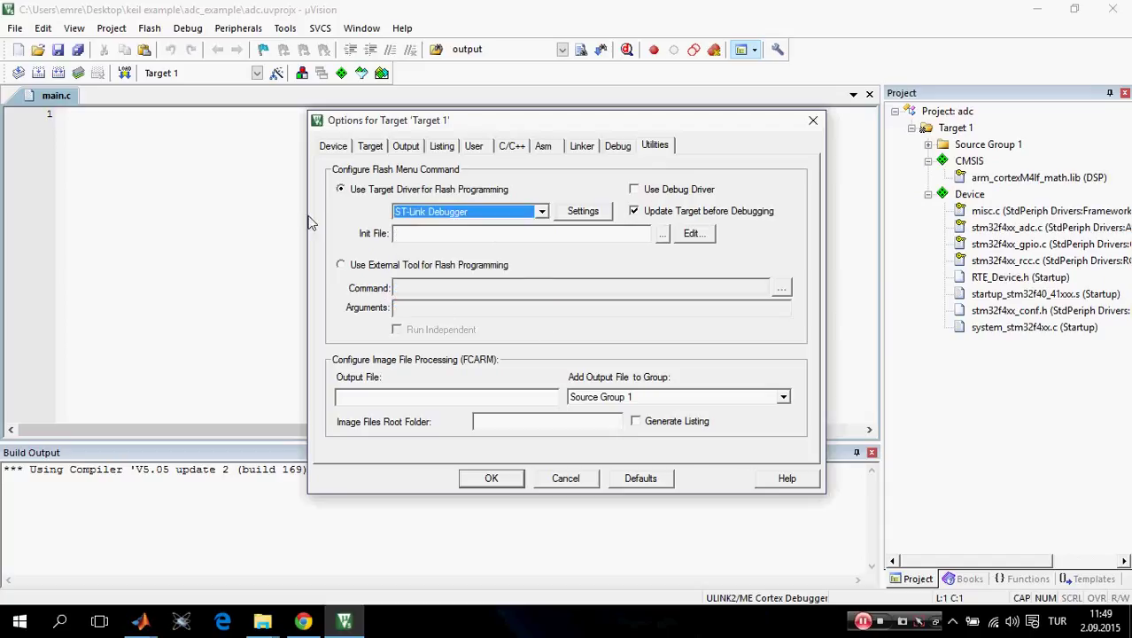
Step: Set the ST-LINK/V2 debug adapter's port to SW in the target driver settings
click(583, 221)
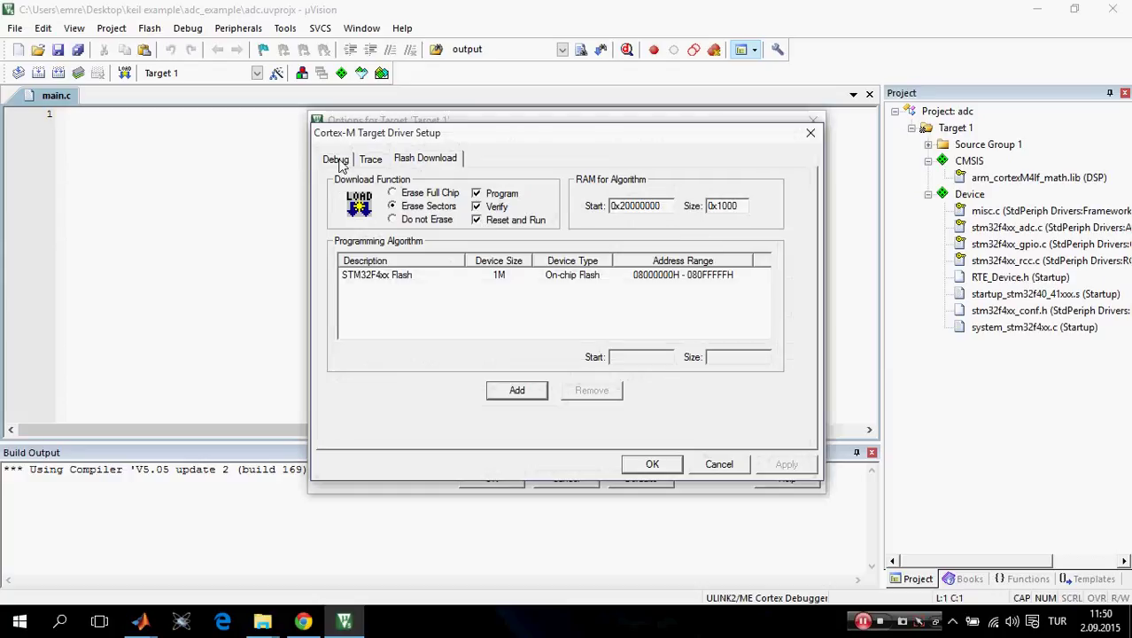
click(336, 159)
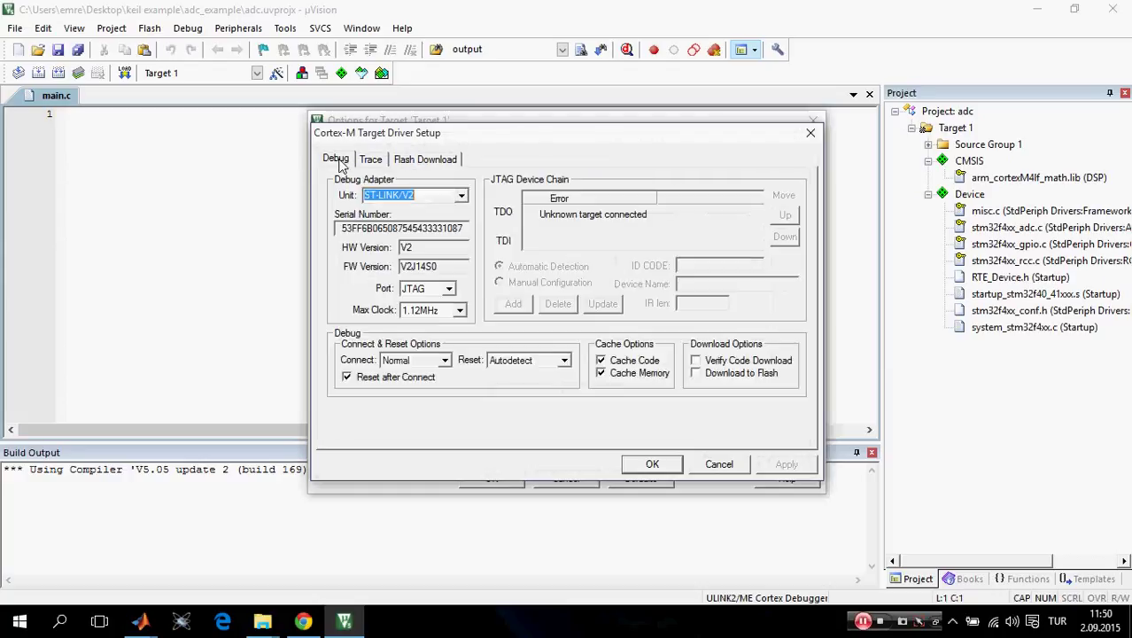
click(449, 289)
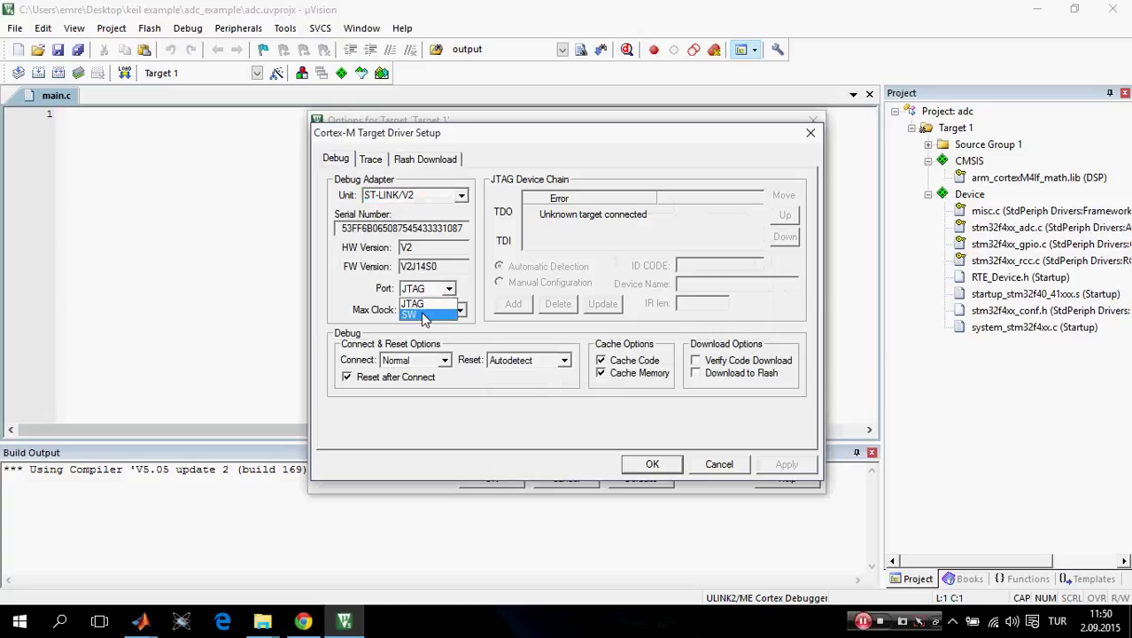
click(423, 315)
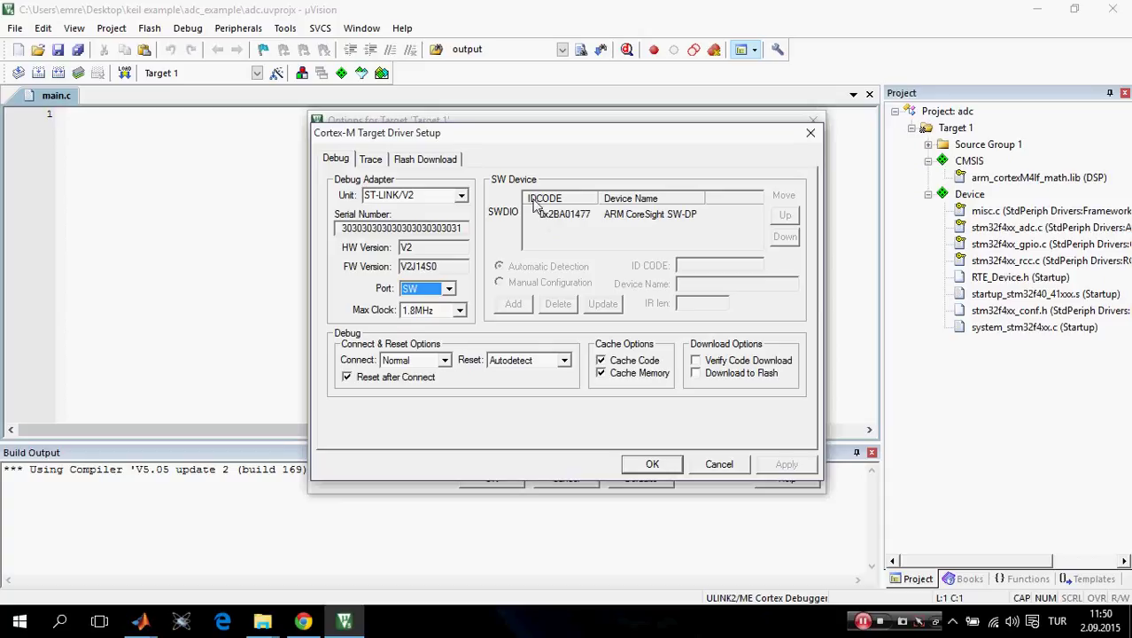
Step: Switch the debug adapter's port to JTAG to compare device detection, and return it to SW
click(451, 298)
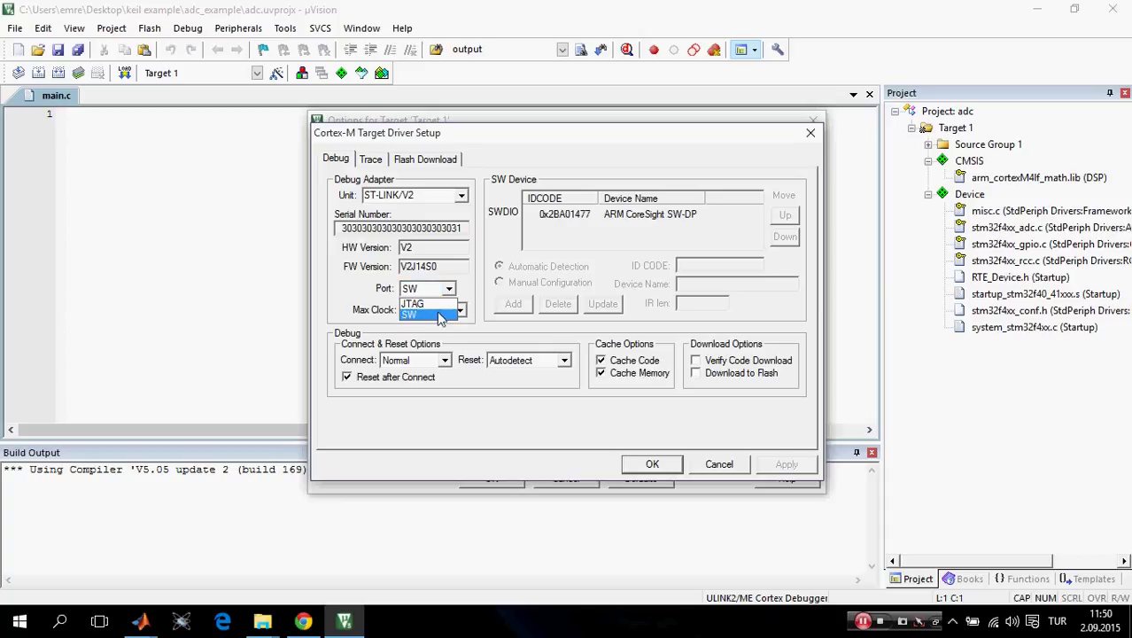
click(432, 302)
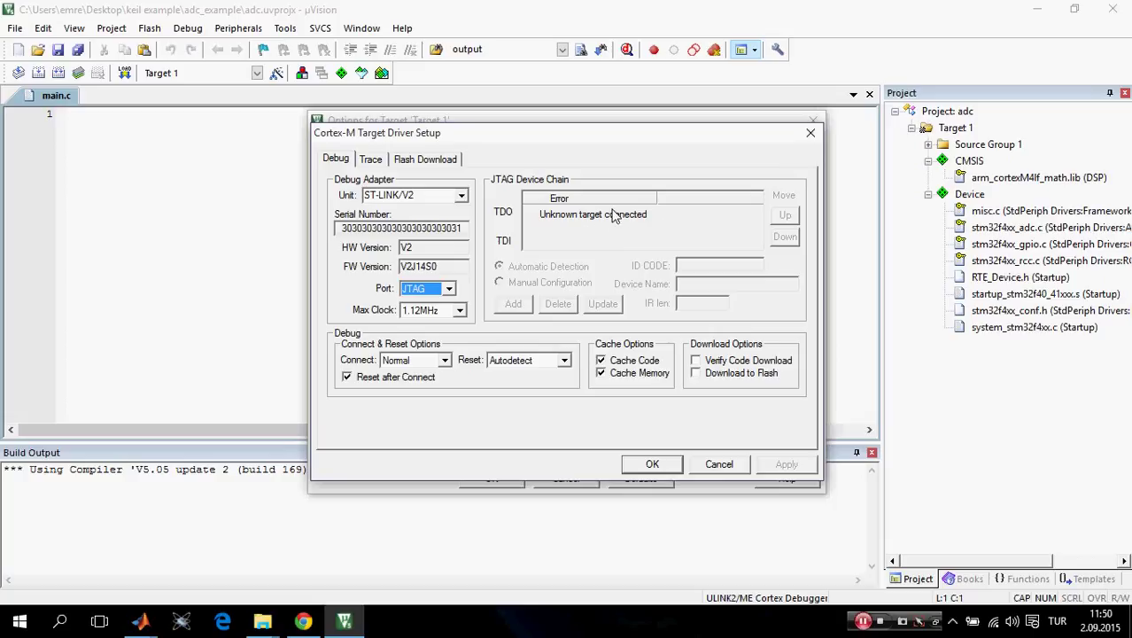
click(451, 294)
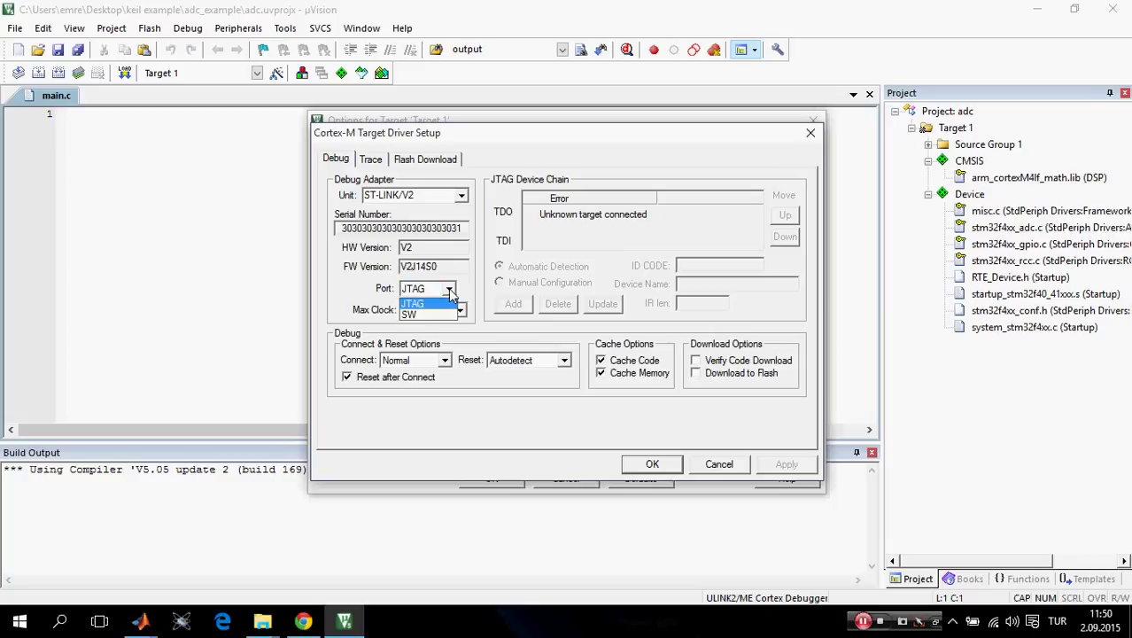
click(434, 315)
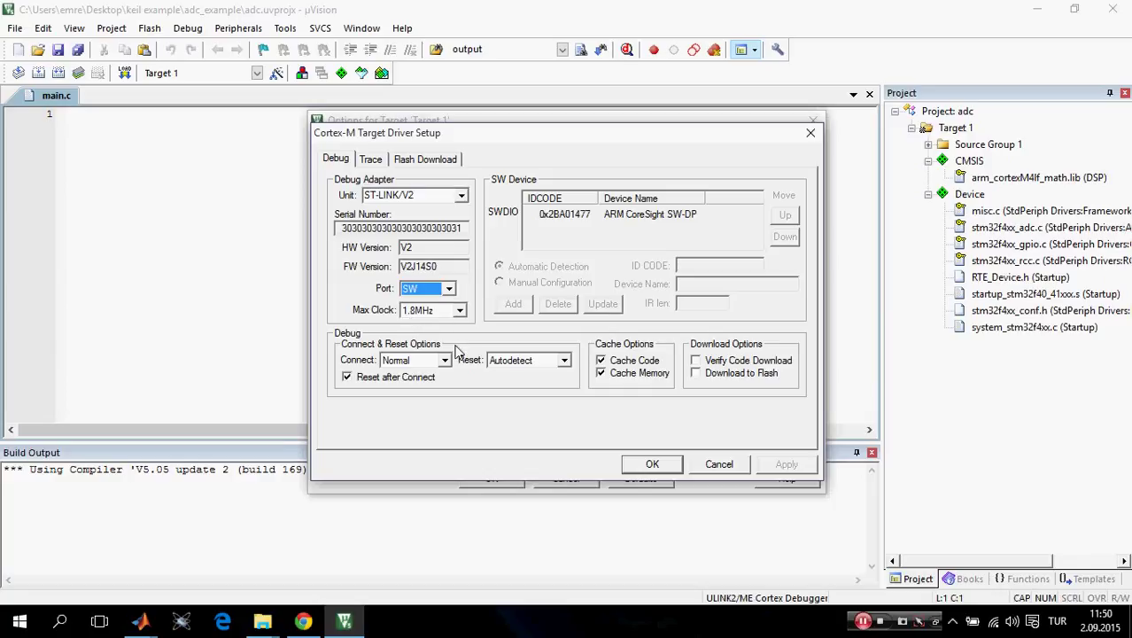
Step: Confirm the target driver setup and turn Use Debug Driver back on for flash programming
click(652, 463)
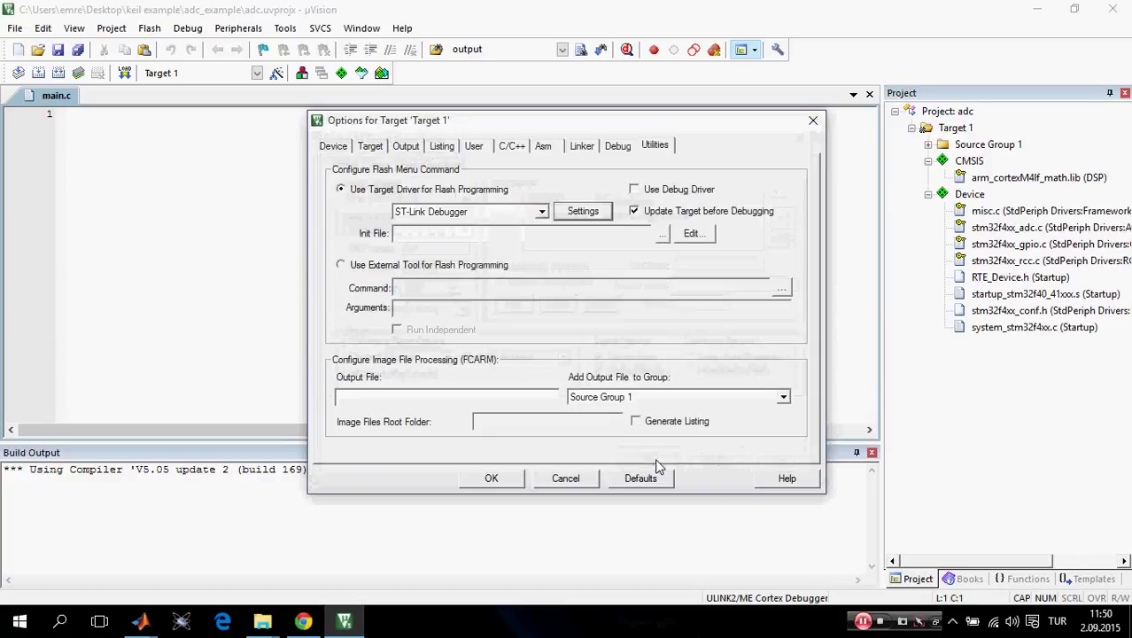
click(634, 189)
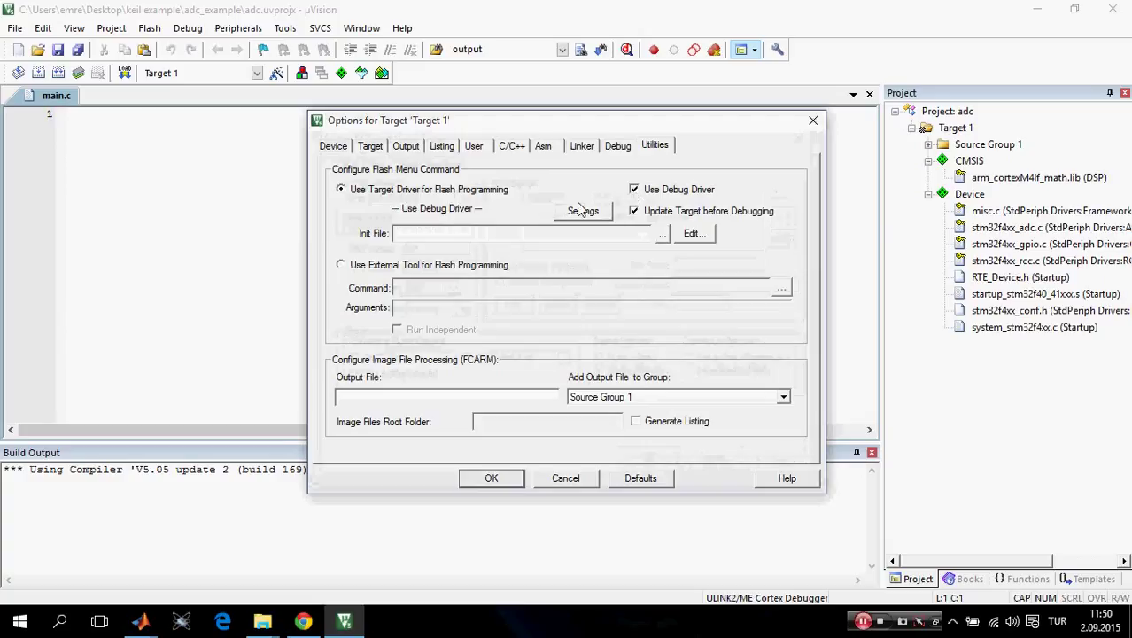
Step: Choose ST-Link Debugger as the hardware debug driver for Target 1 and confirm the target options
click(619, 147)
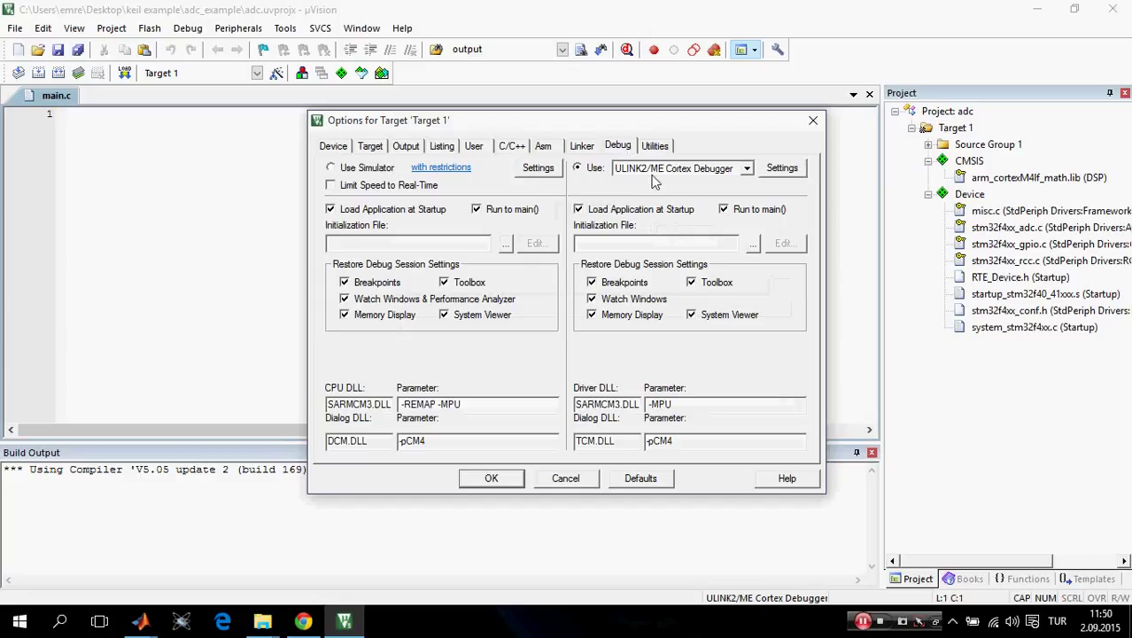
click(747, 169)
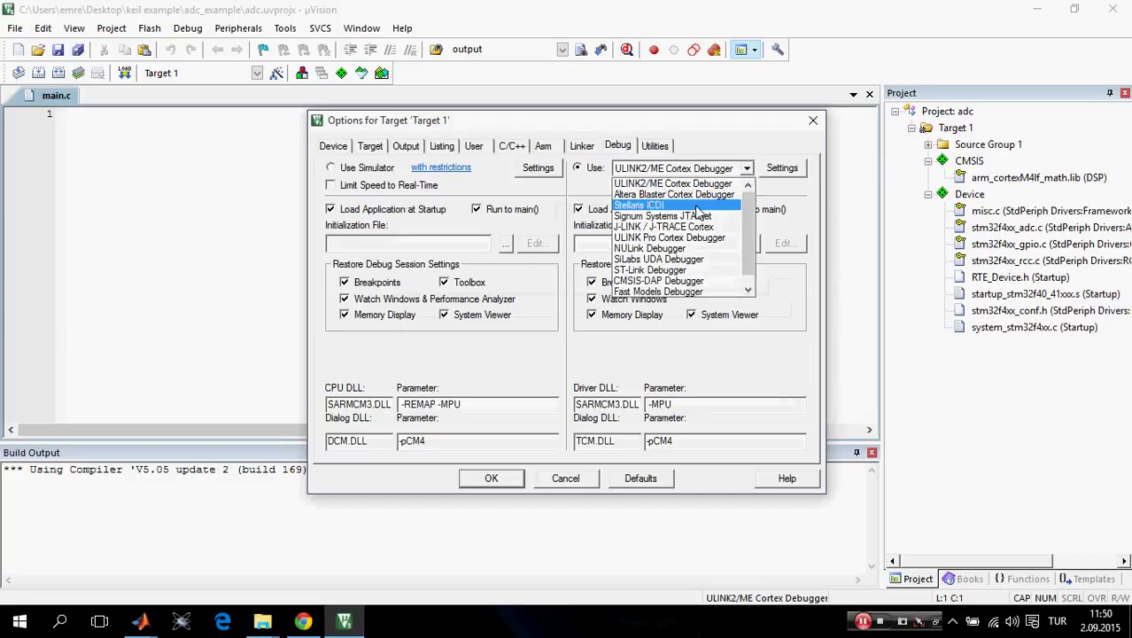
click(654, 271)
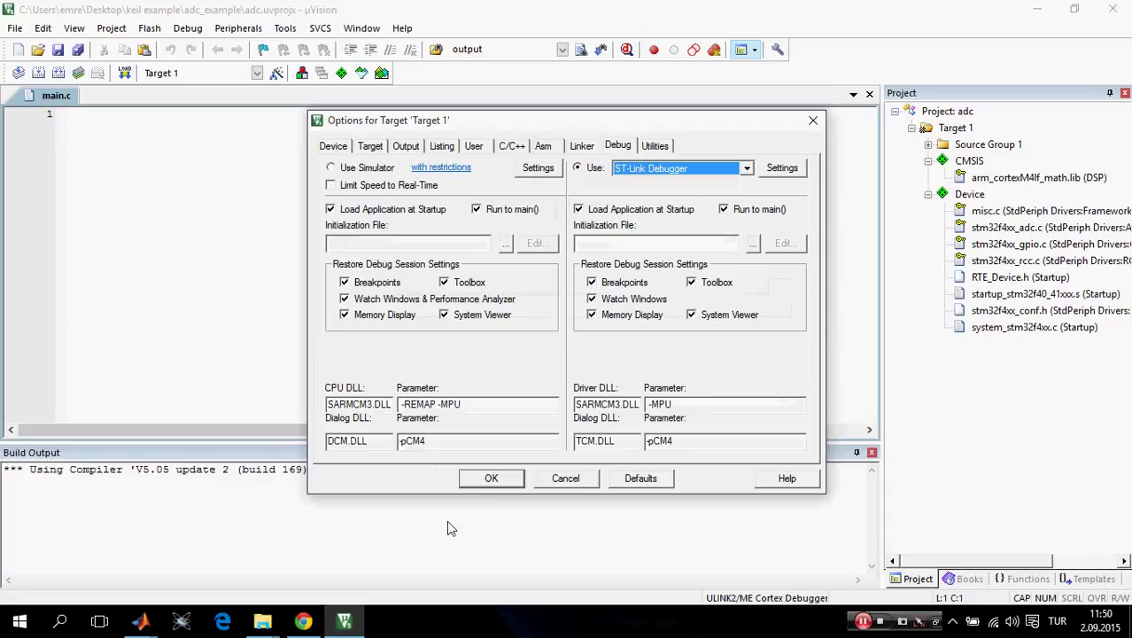
click(486, 479)
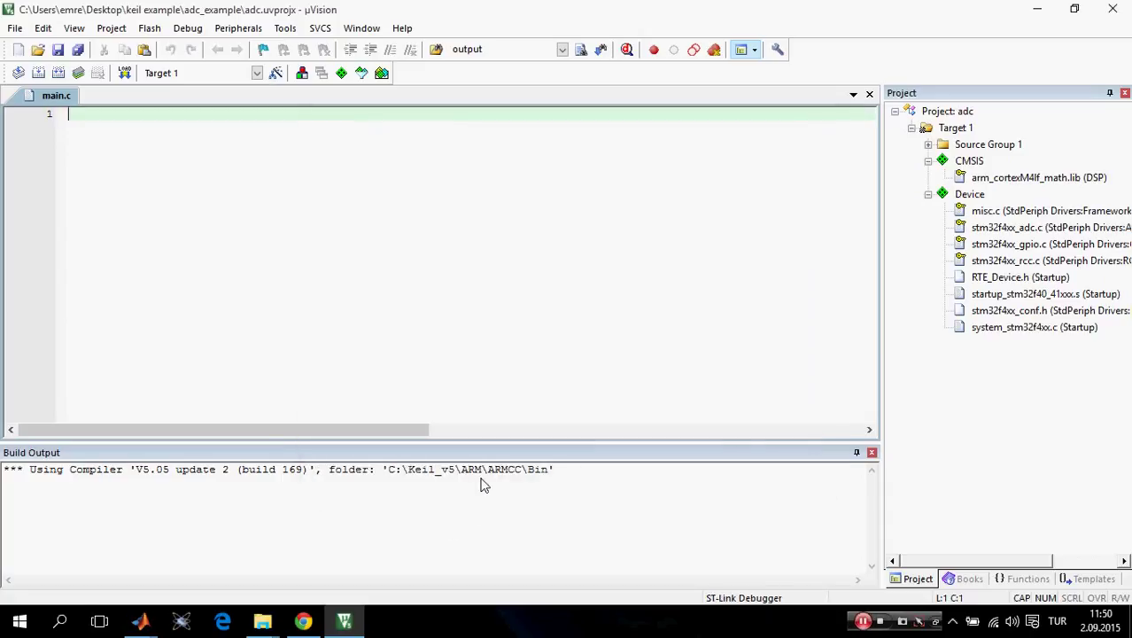
Step: Insert the include line for the stm32f4xx.h device header at the start of main.c
right_click(112, 177)
mouse_move(234, 217)
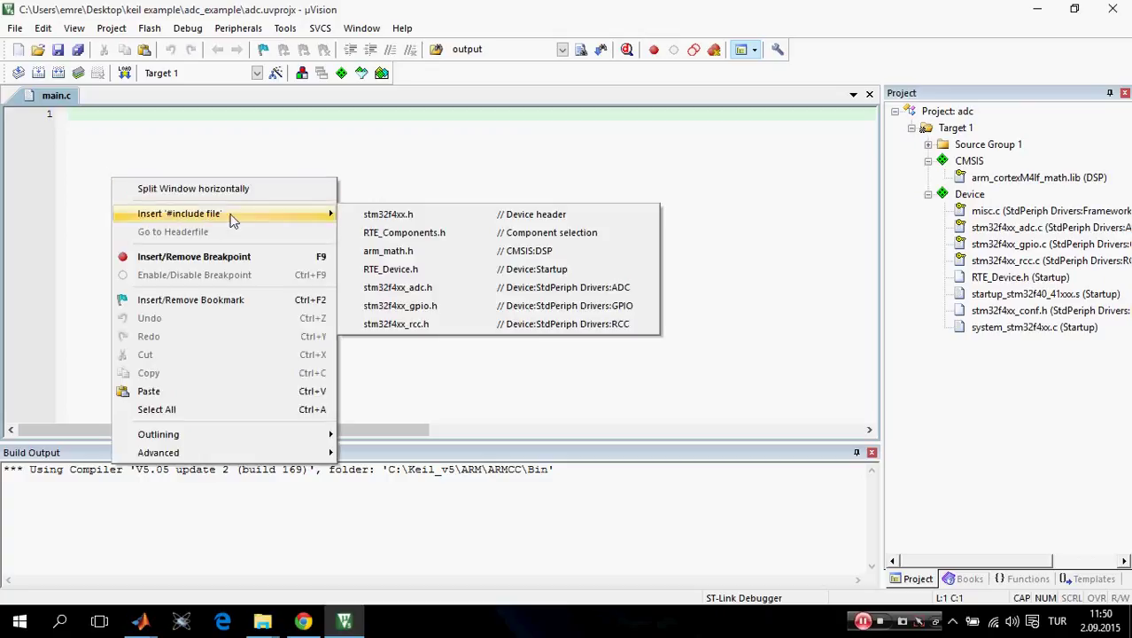
click(401, 215)
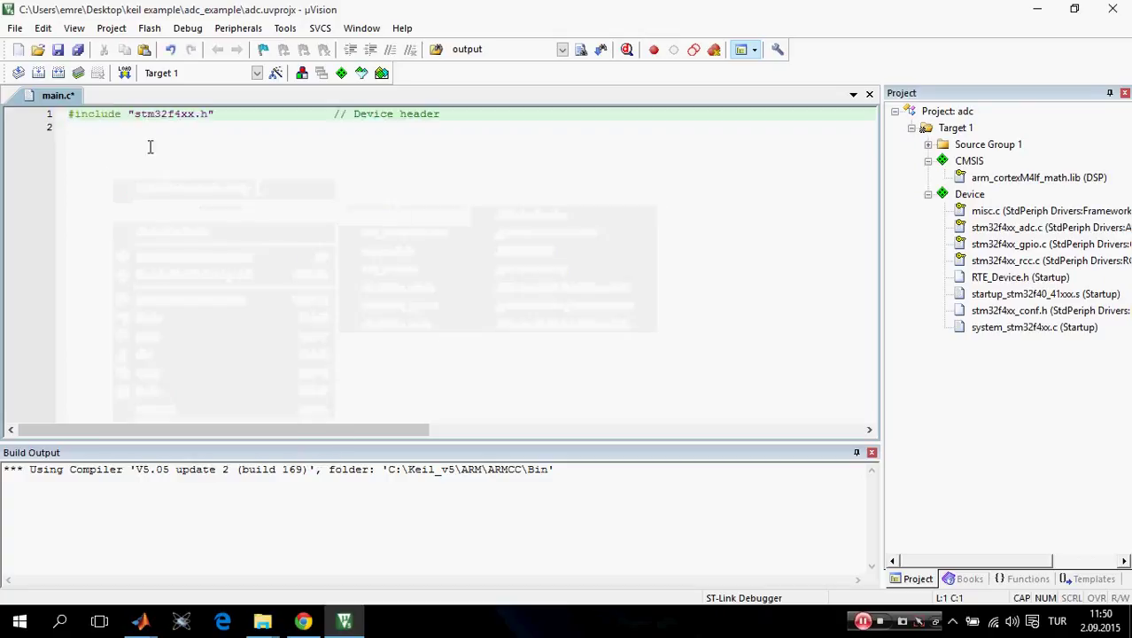
Step: Write an empty int main() function below the include, leaving a blank line between its braces
click(116, 136)
key(Return)
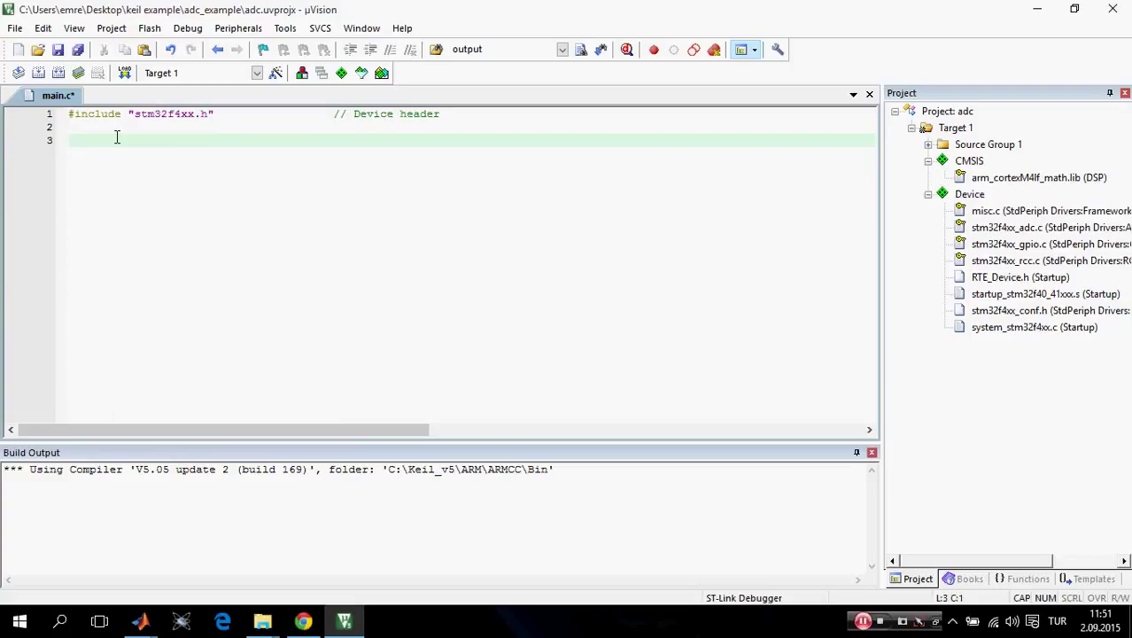
text(int)
key(BackSpace)
key(BackSpace)
text(int main())
key(Return)
key(Tab)
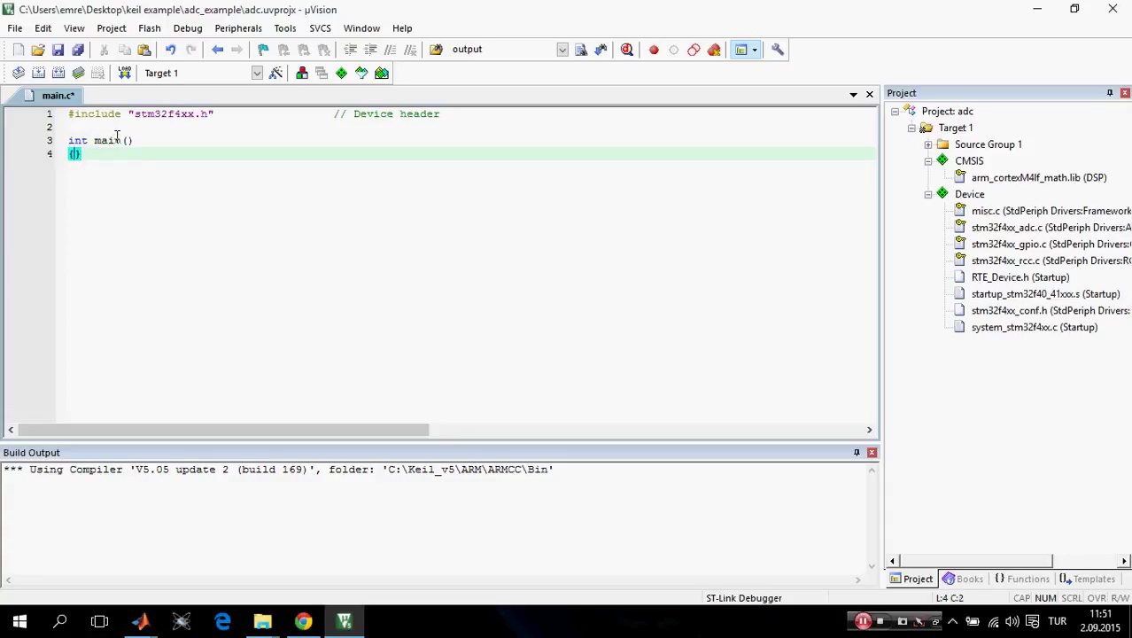
key(Return)
key(Up)
key(End)
key(Return)
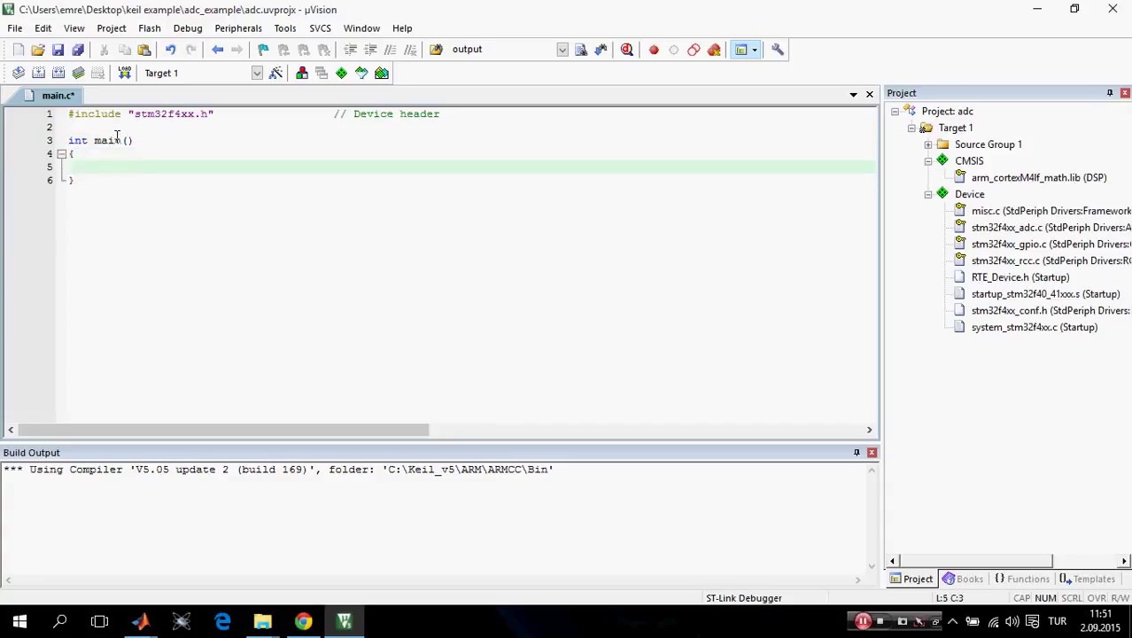
Step: Add an empty final line after main's closing brace and build the target files
click(84, 179)
key(Return)
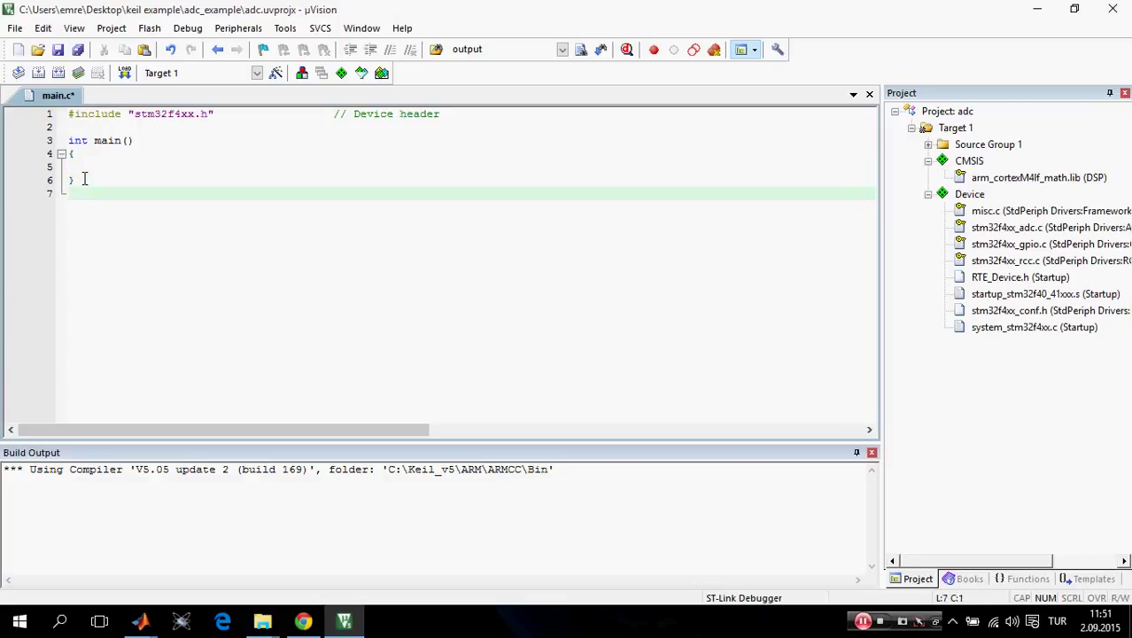
key(ctrl+s)
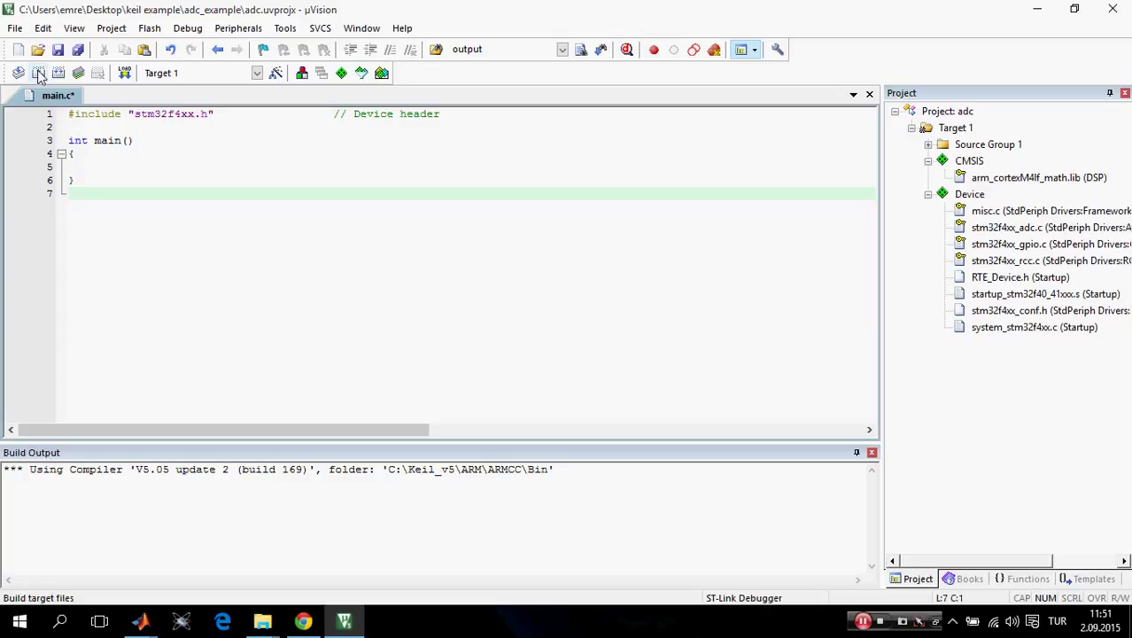
click(38, 73)
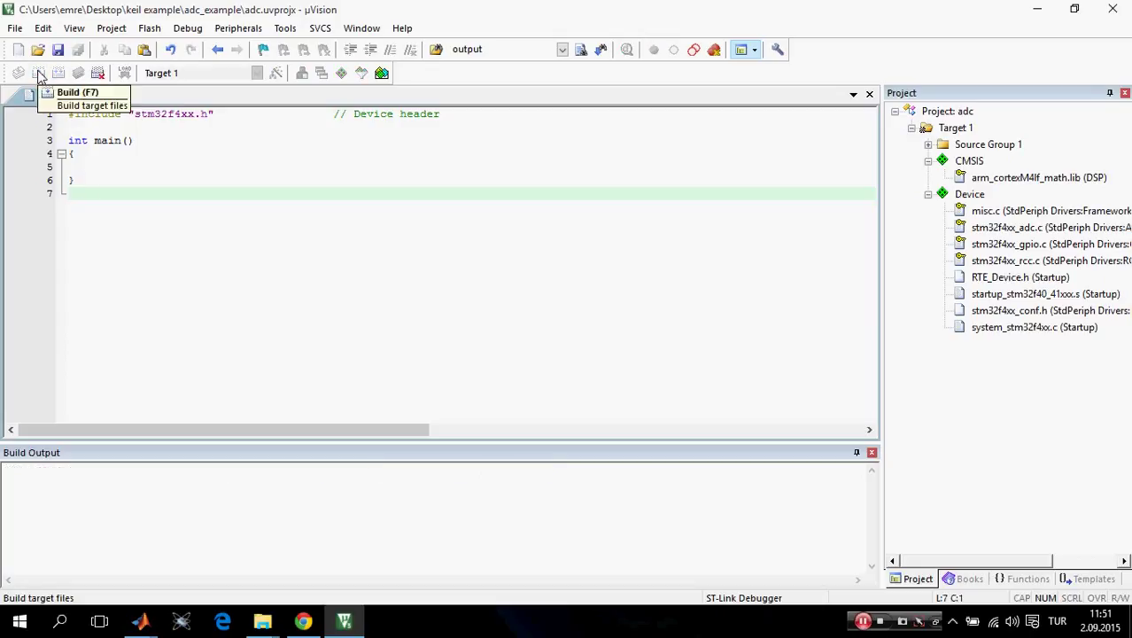